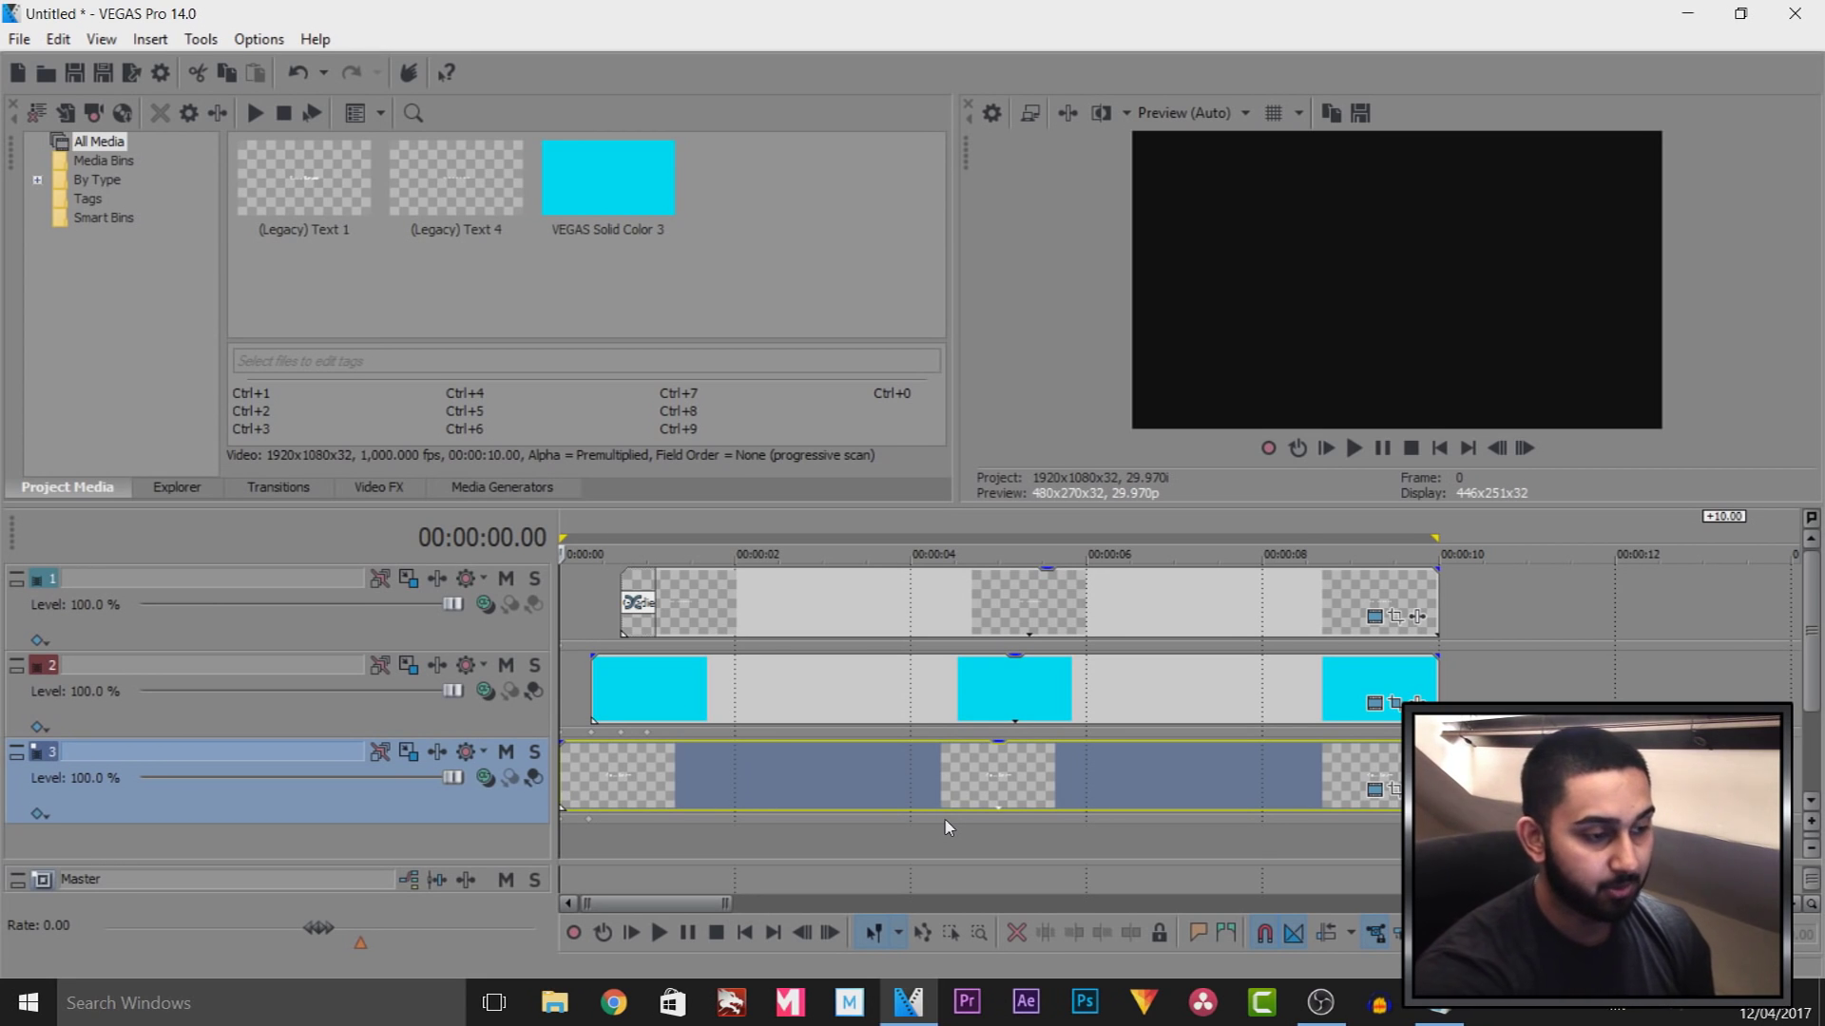
# Play back the lower-third title, select the track 1 event and return to the project start
pyautogui.press('space')
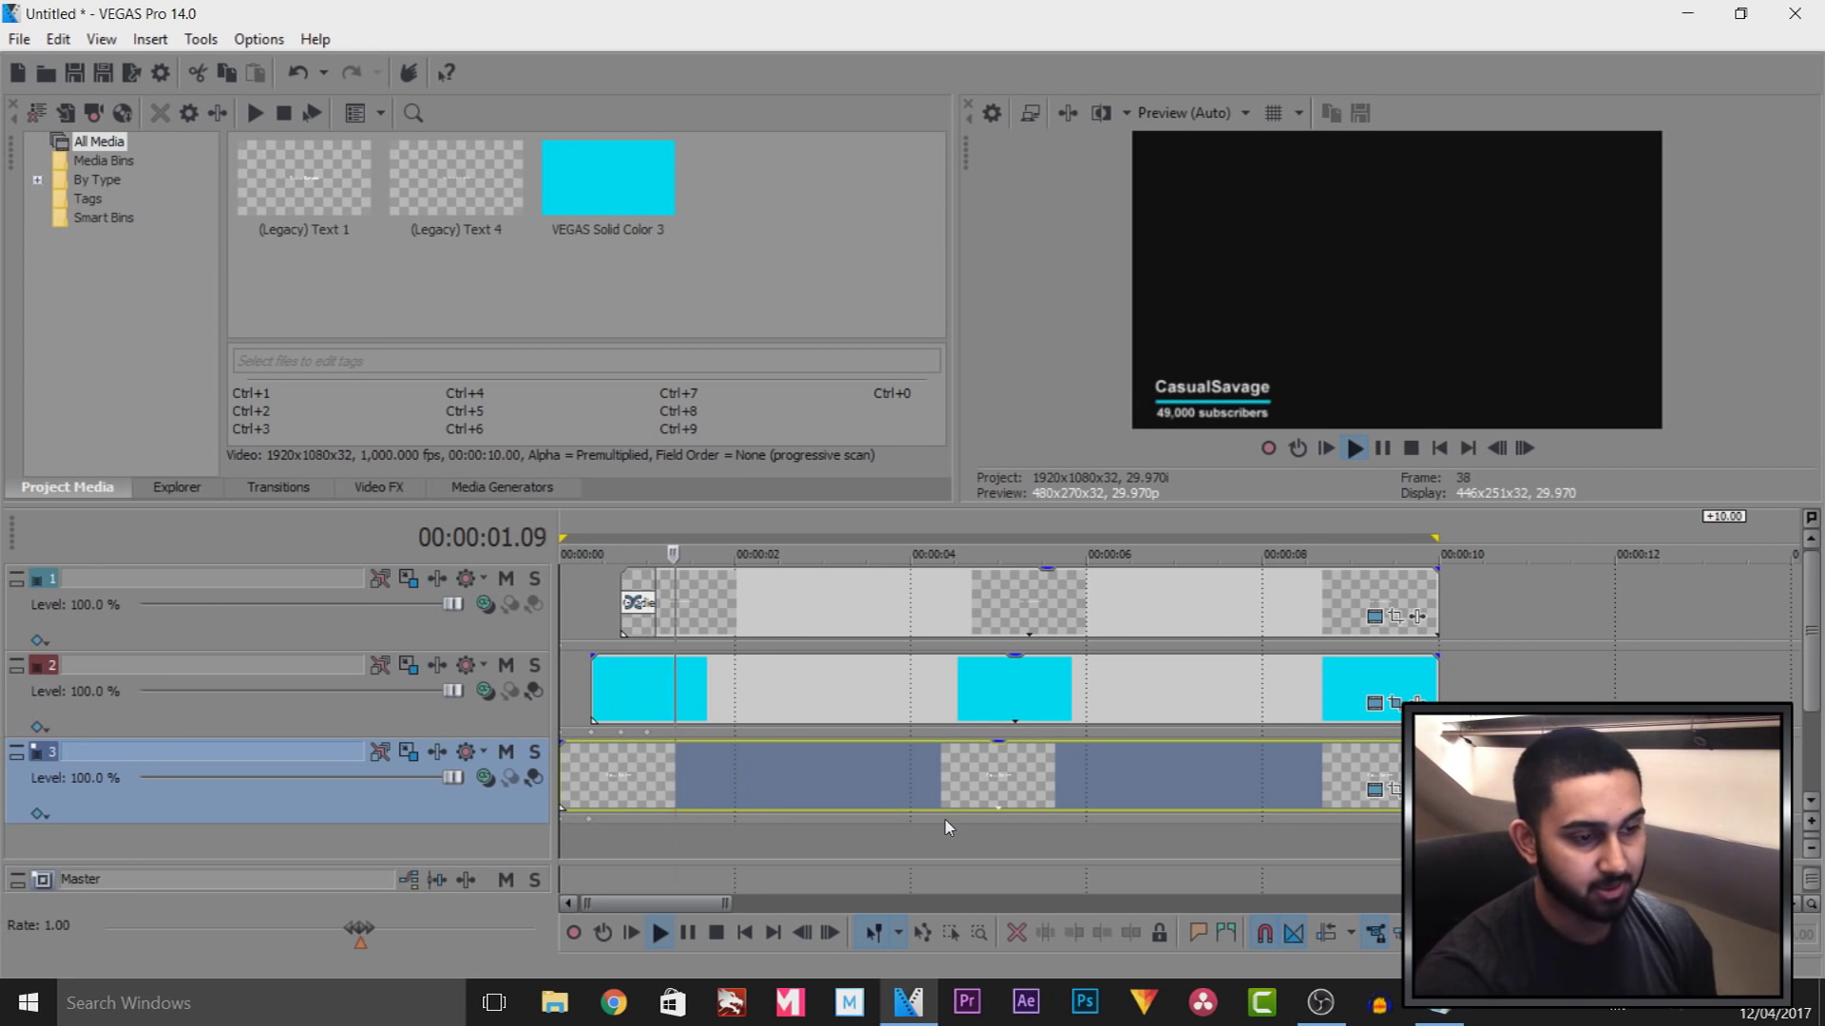
pyautogui.press('Return')
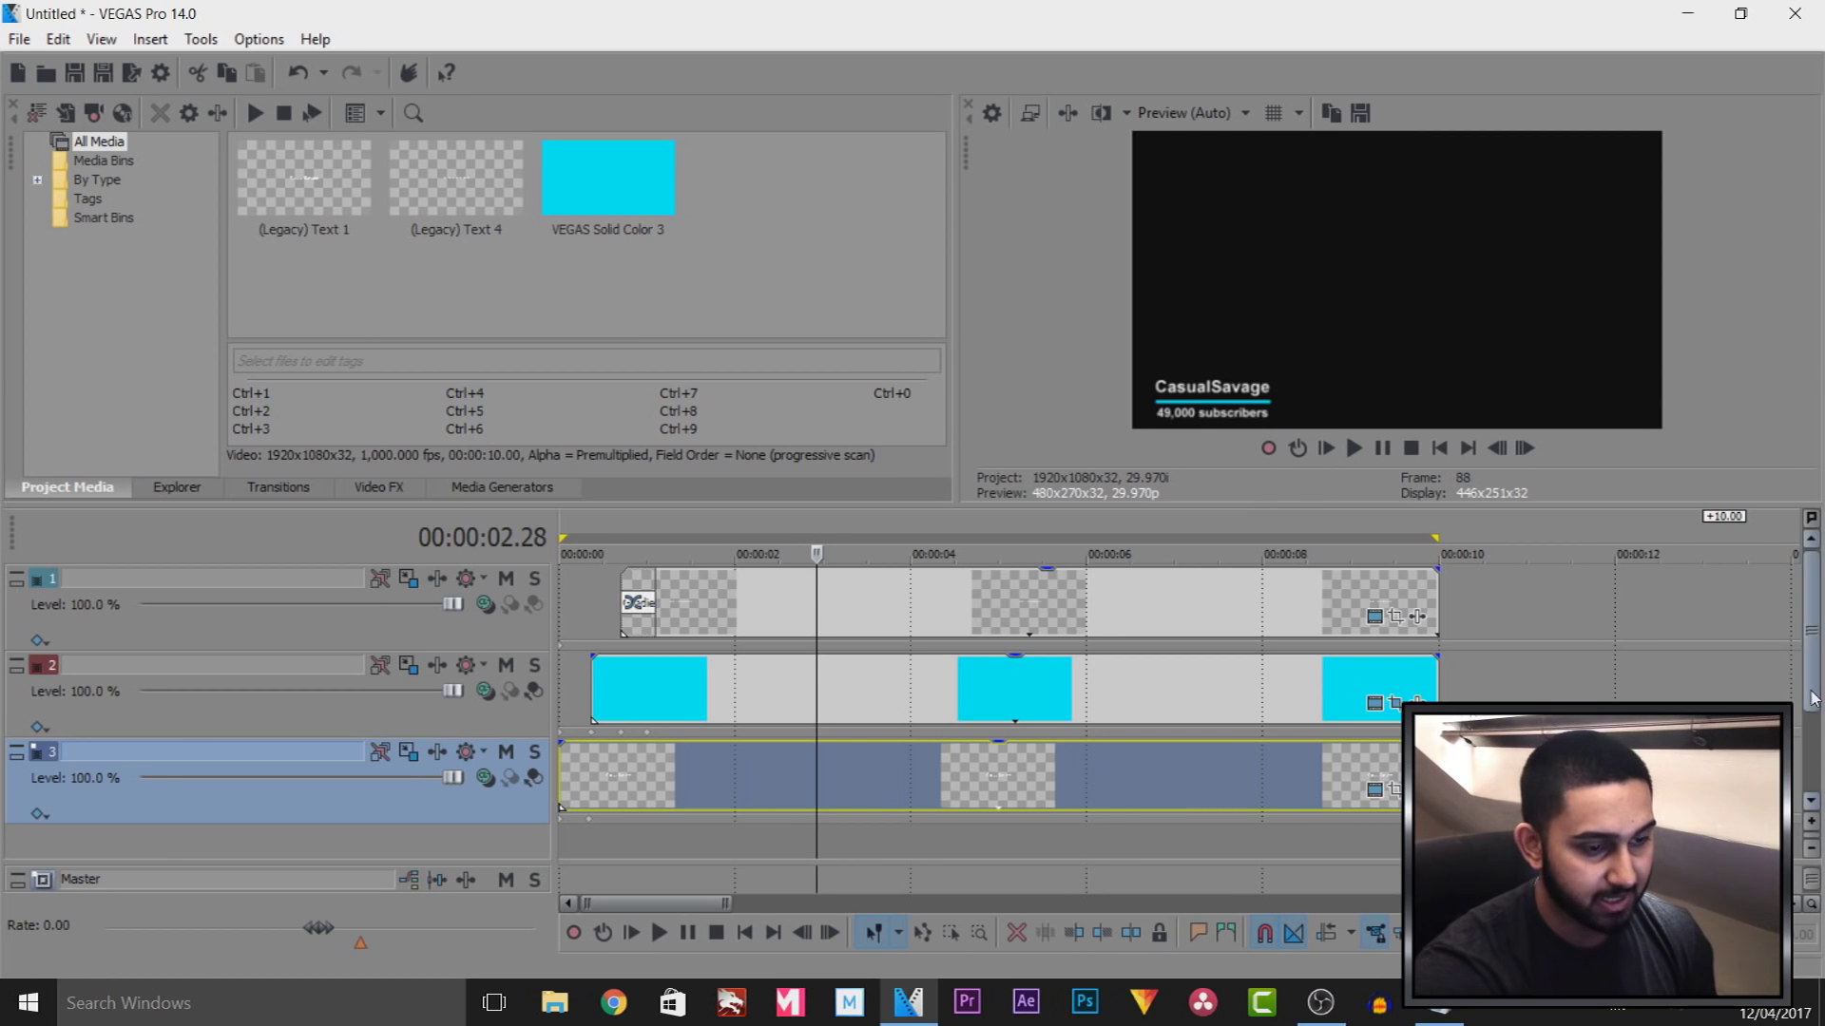
pyautogui.click(710, 600)
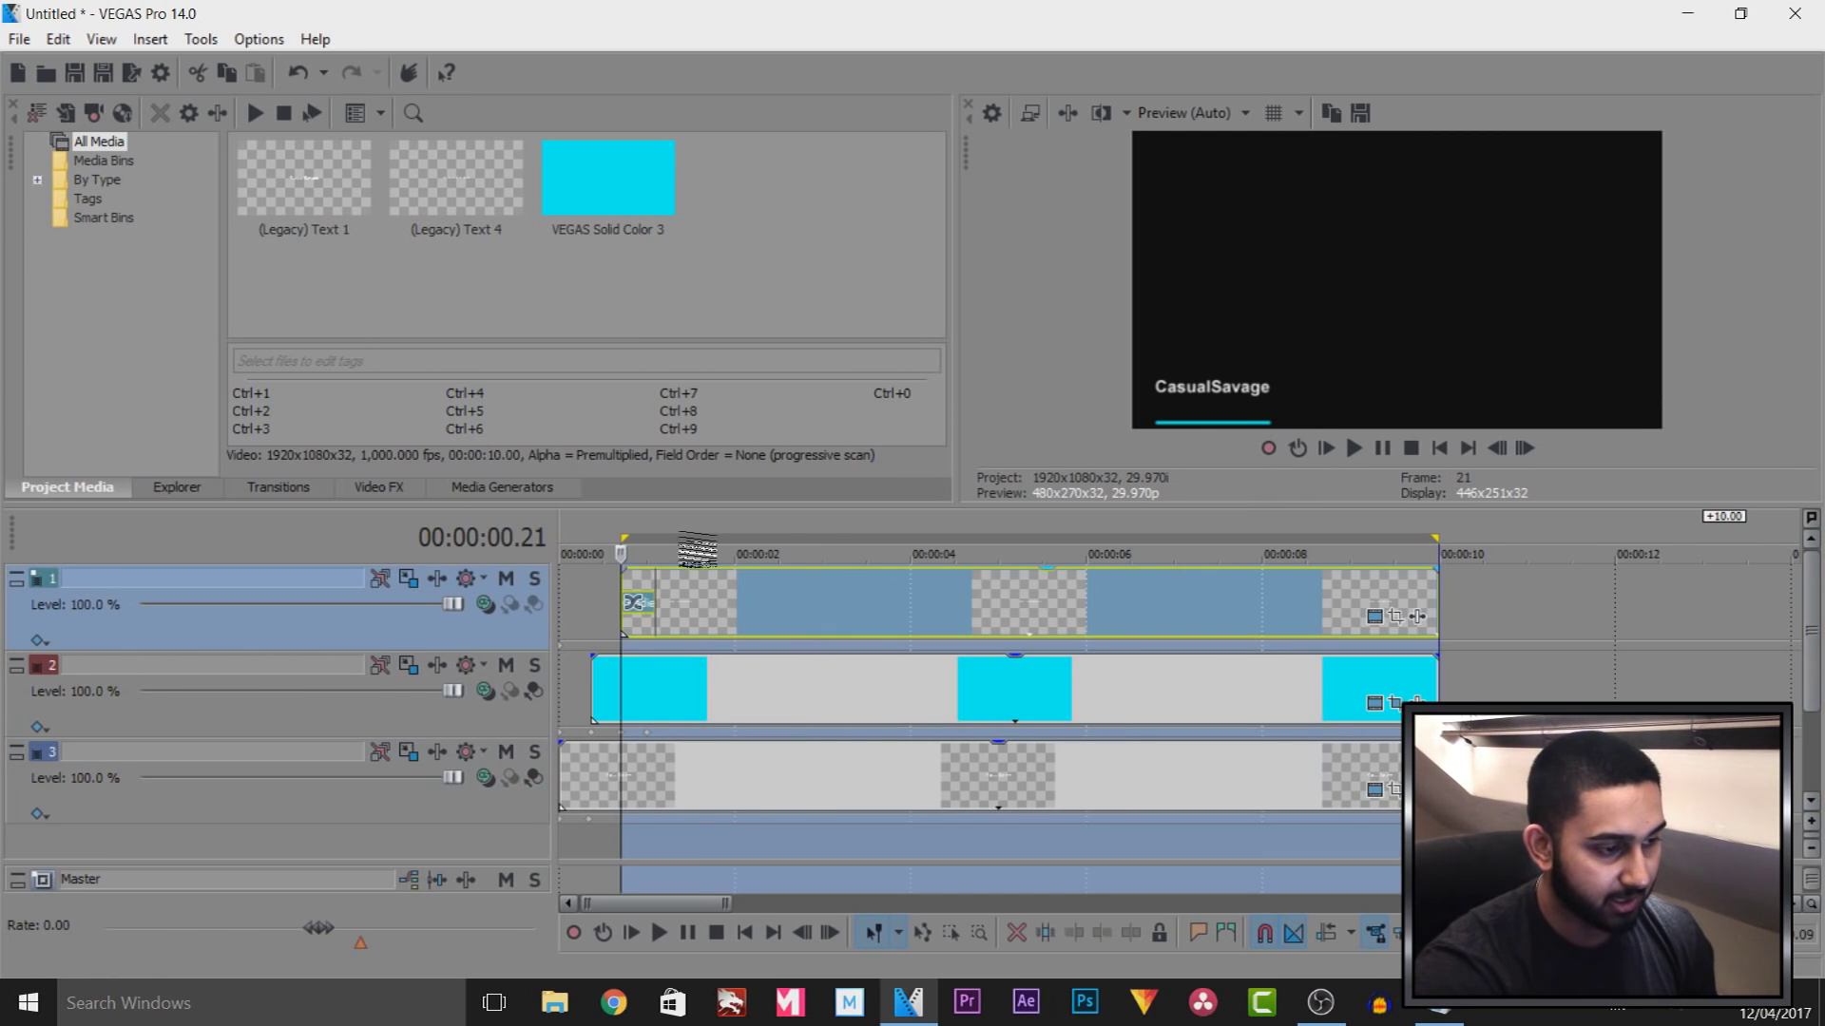
pyautogui.hotkey('ctrl', 'Home')
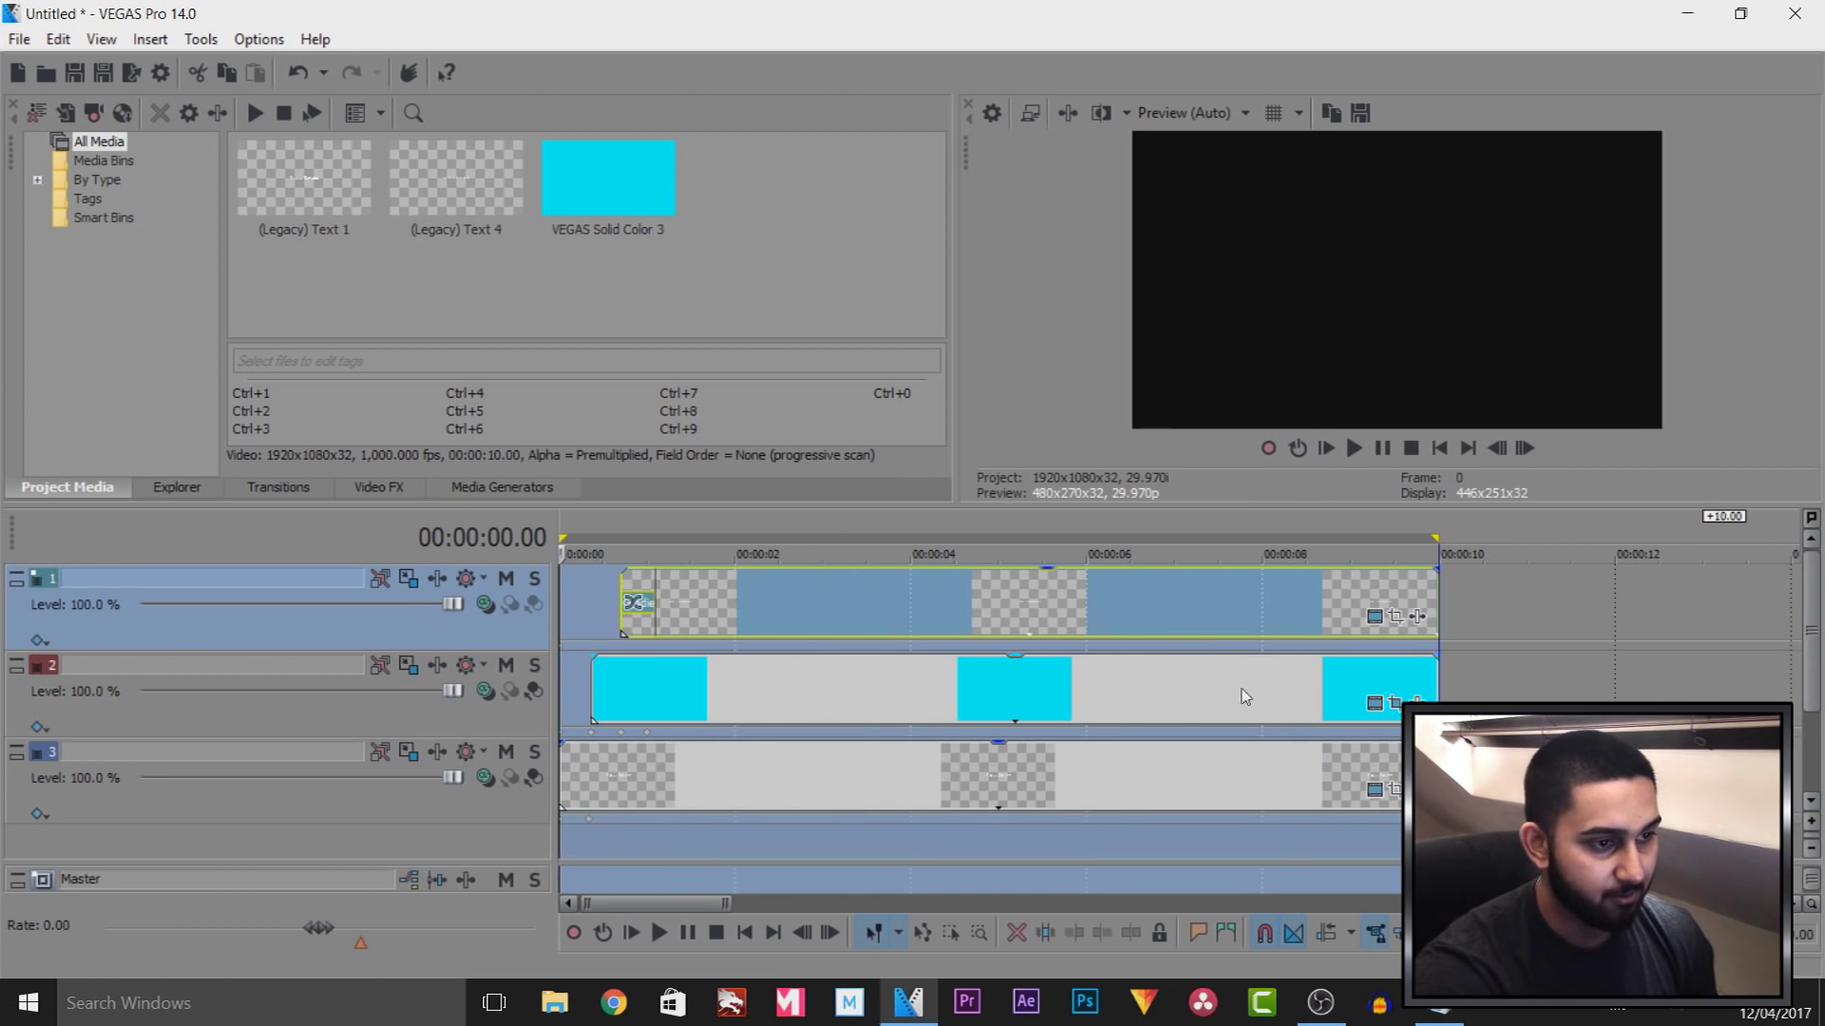
# Set the preview quality to Best (Full)
pyautogui.click(1183, 114)
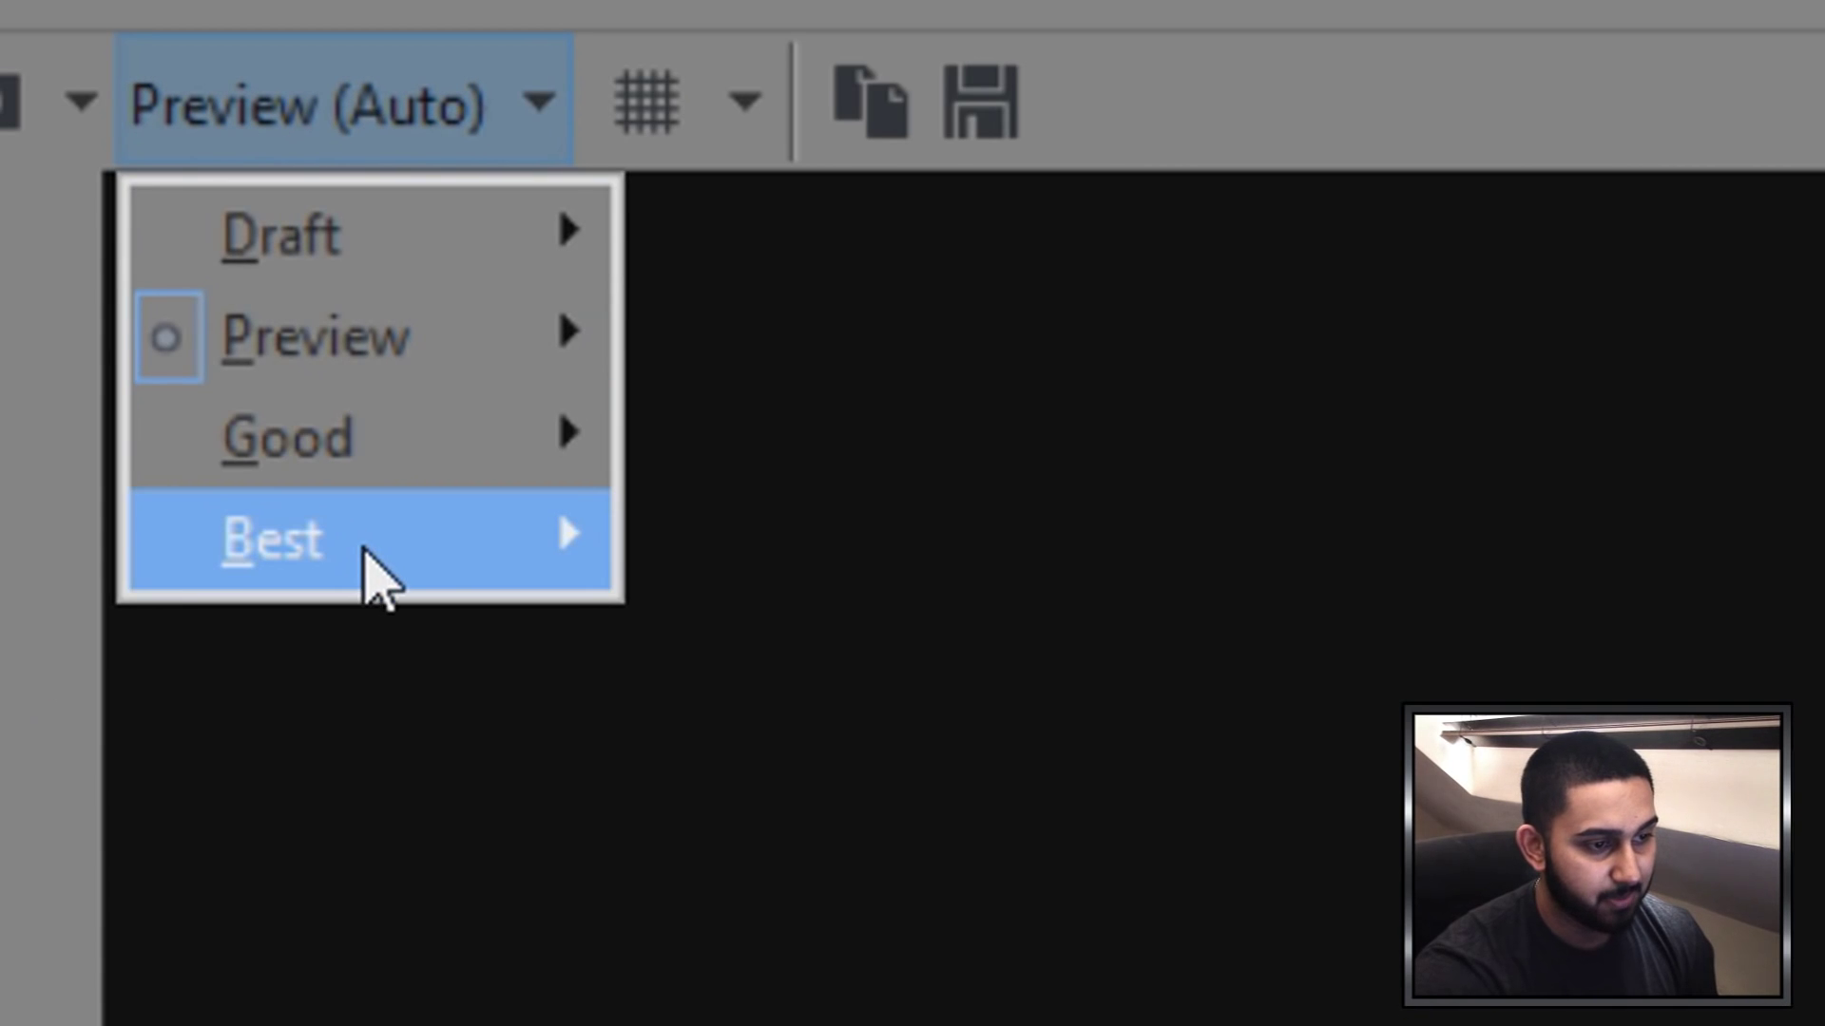
pyautogui.moveTo(517, 570)
pyautogui.click(896, 643)
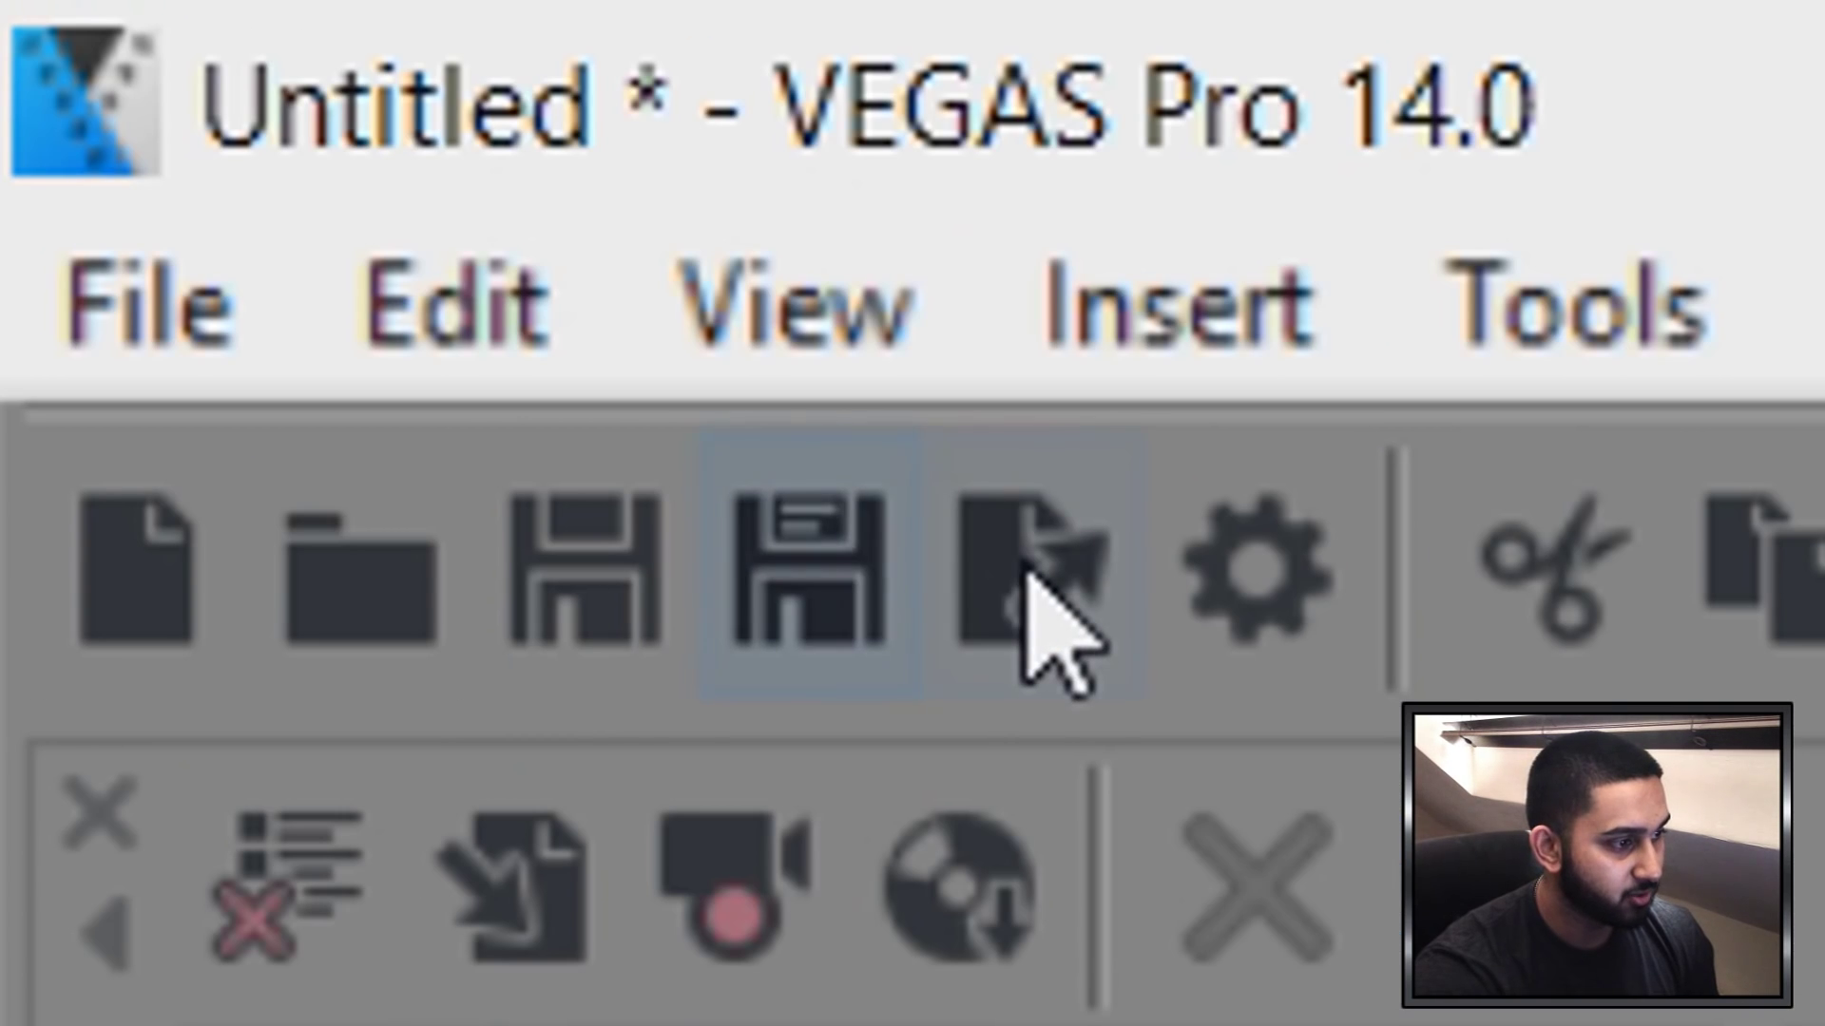
# Open Render As and pick the QuickTime 7 3 Mbps Video template
pyautogui.click(131, 72)
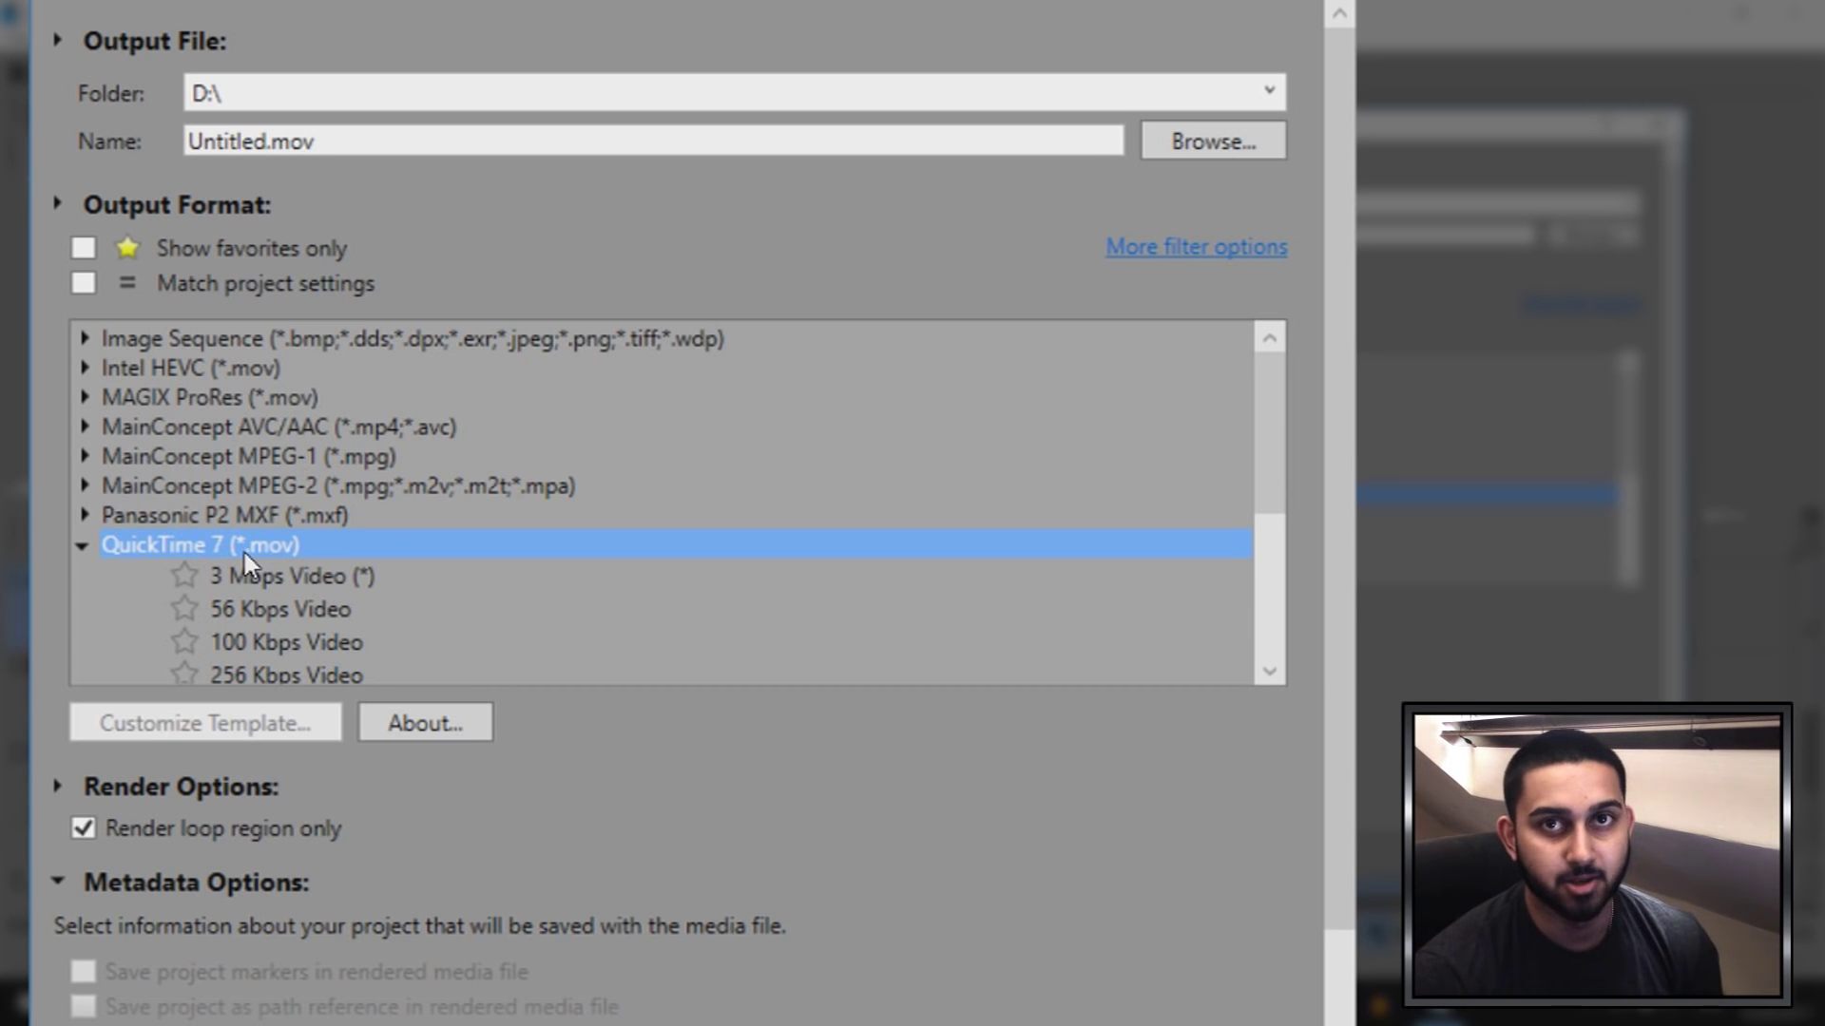
pyautogui.scroll(-2, 306, 598)
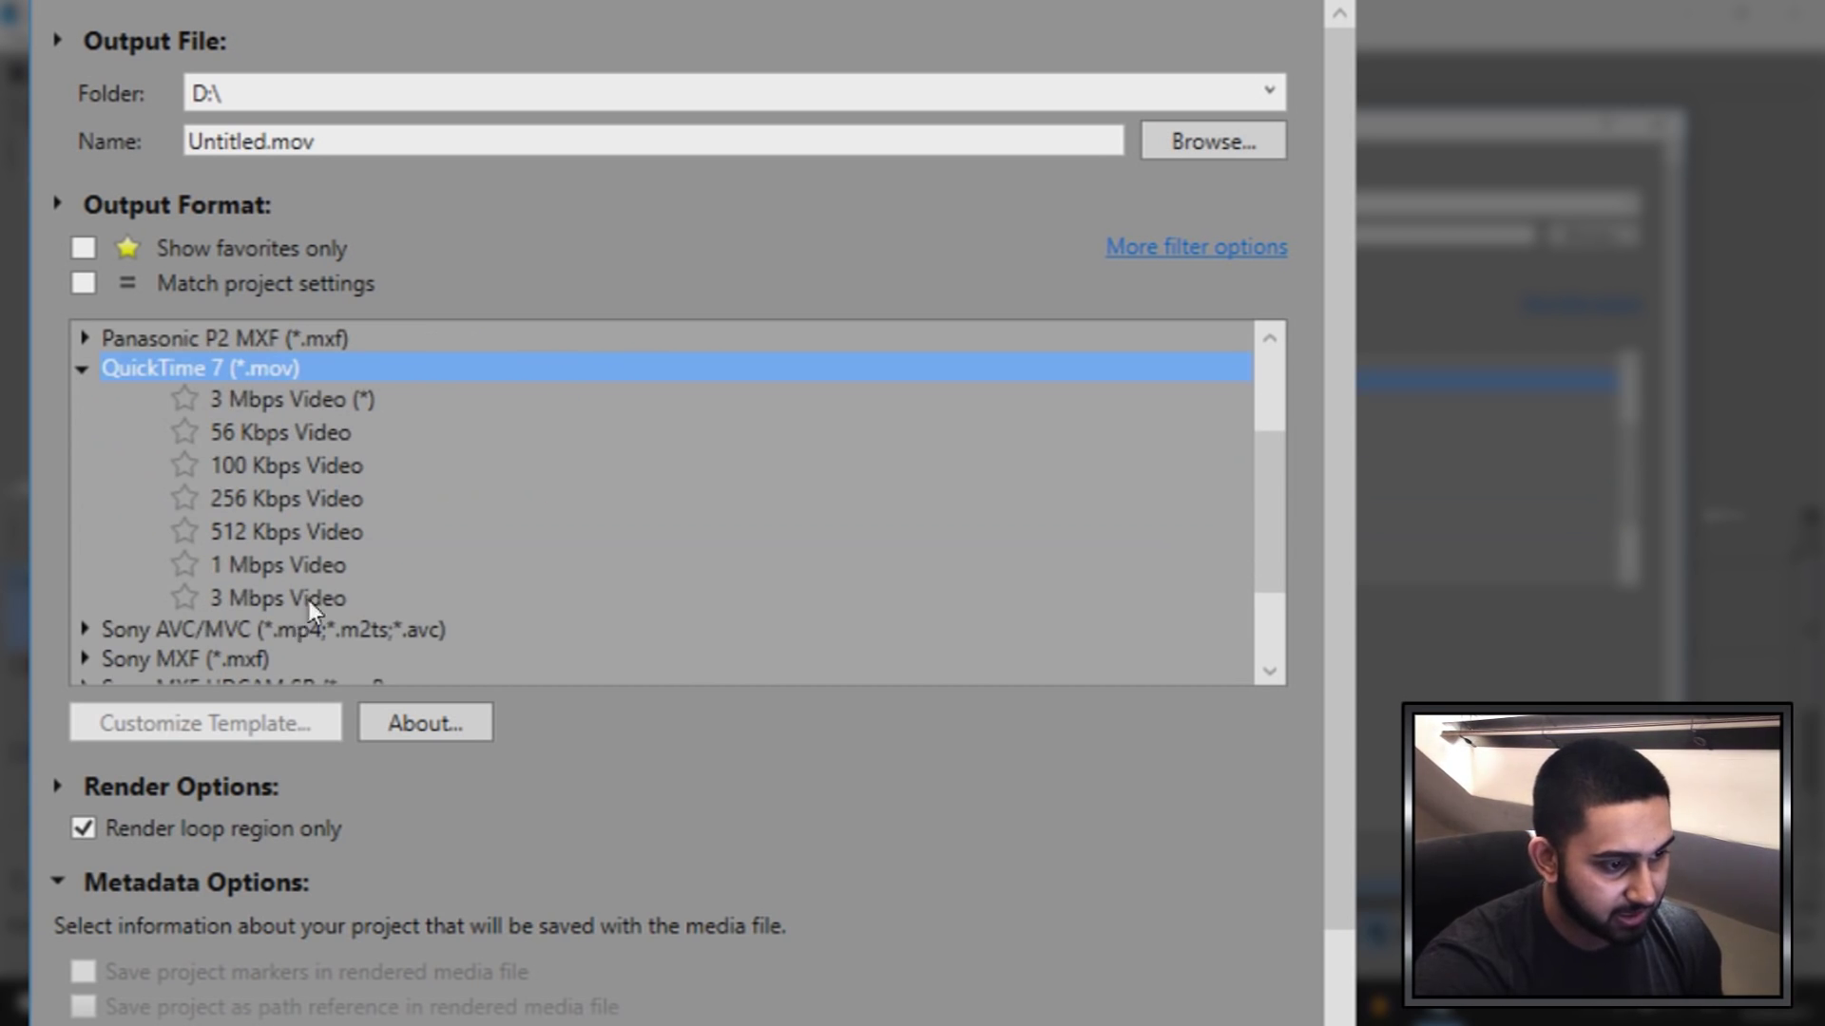
pyautogui.click(308, 599)
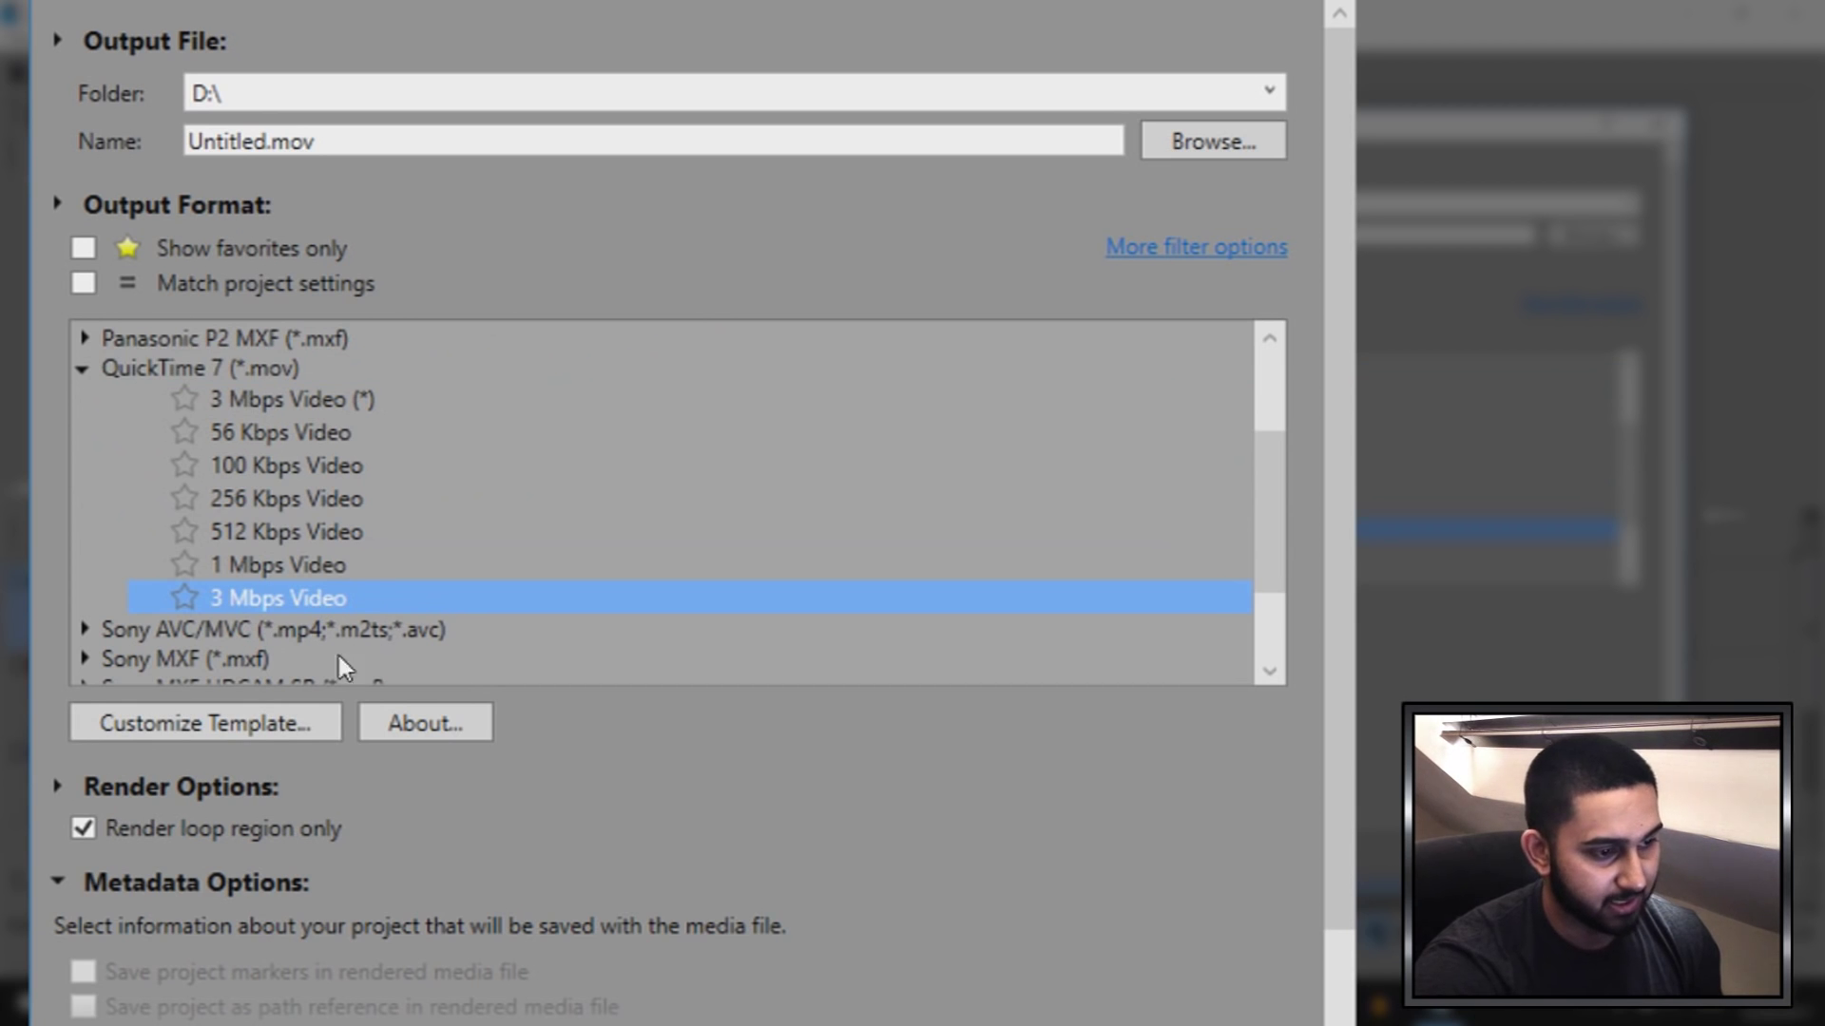
# Customise the template video to 1920x1080, 29.970 fps, PNG format and 32 bpp color
pyautogui.click(277, 732)
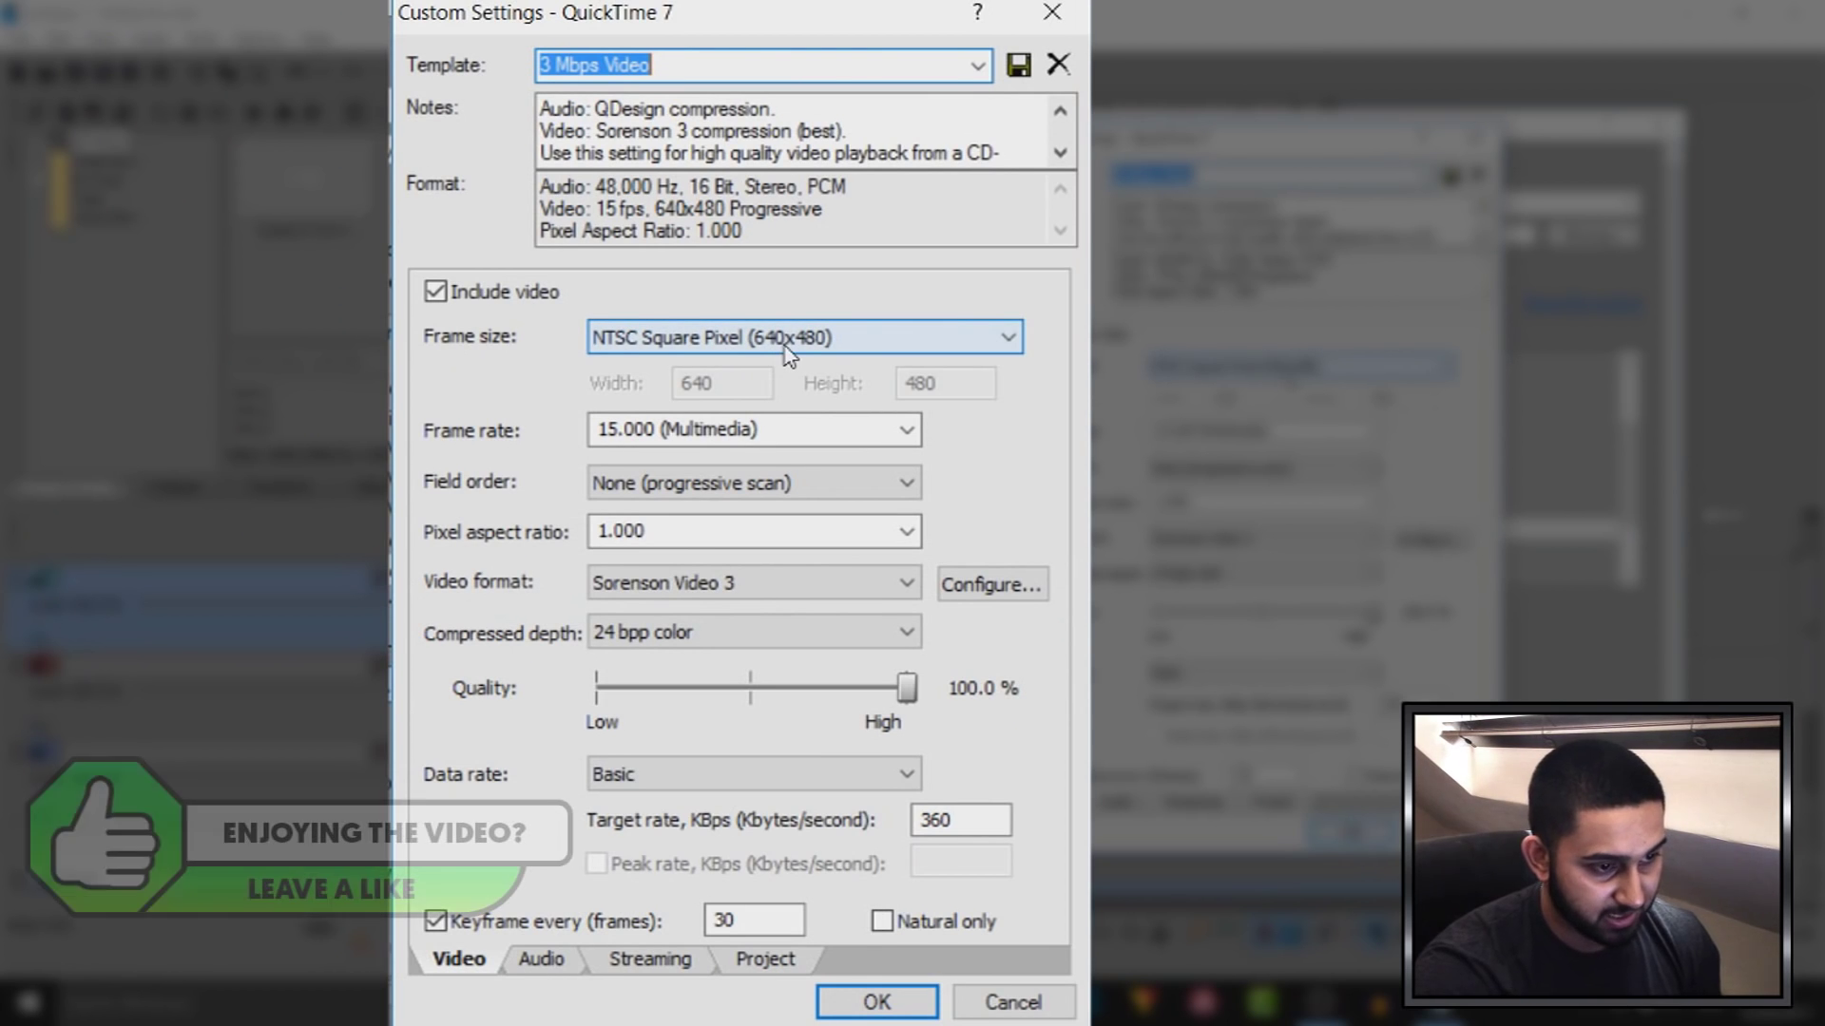
pyautogui.click(785, 352)
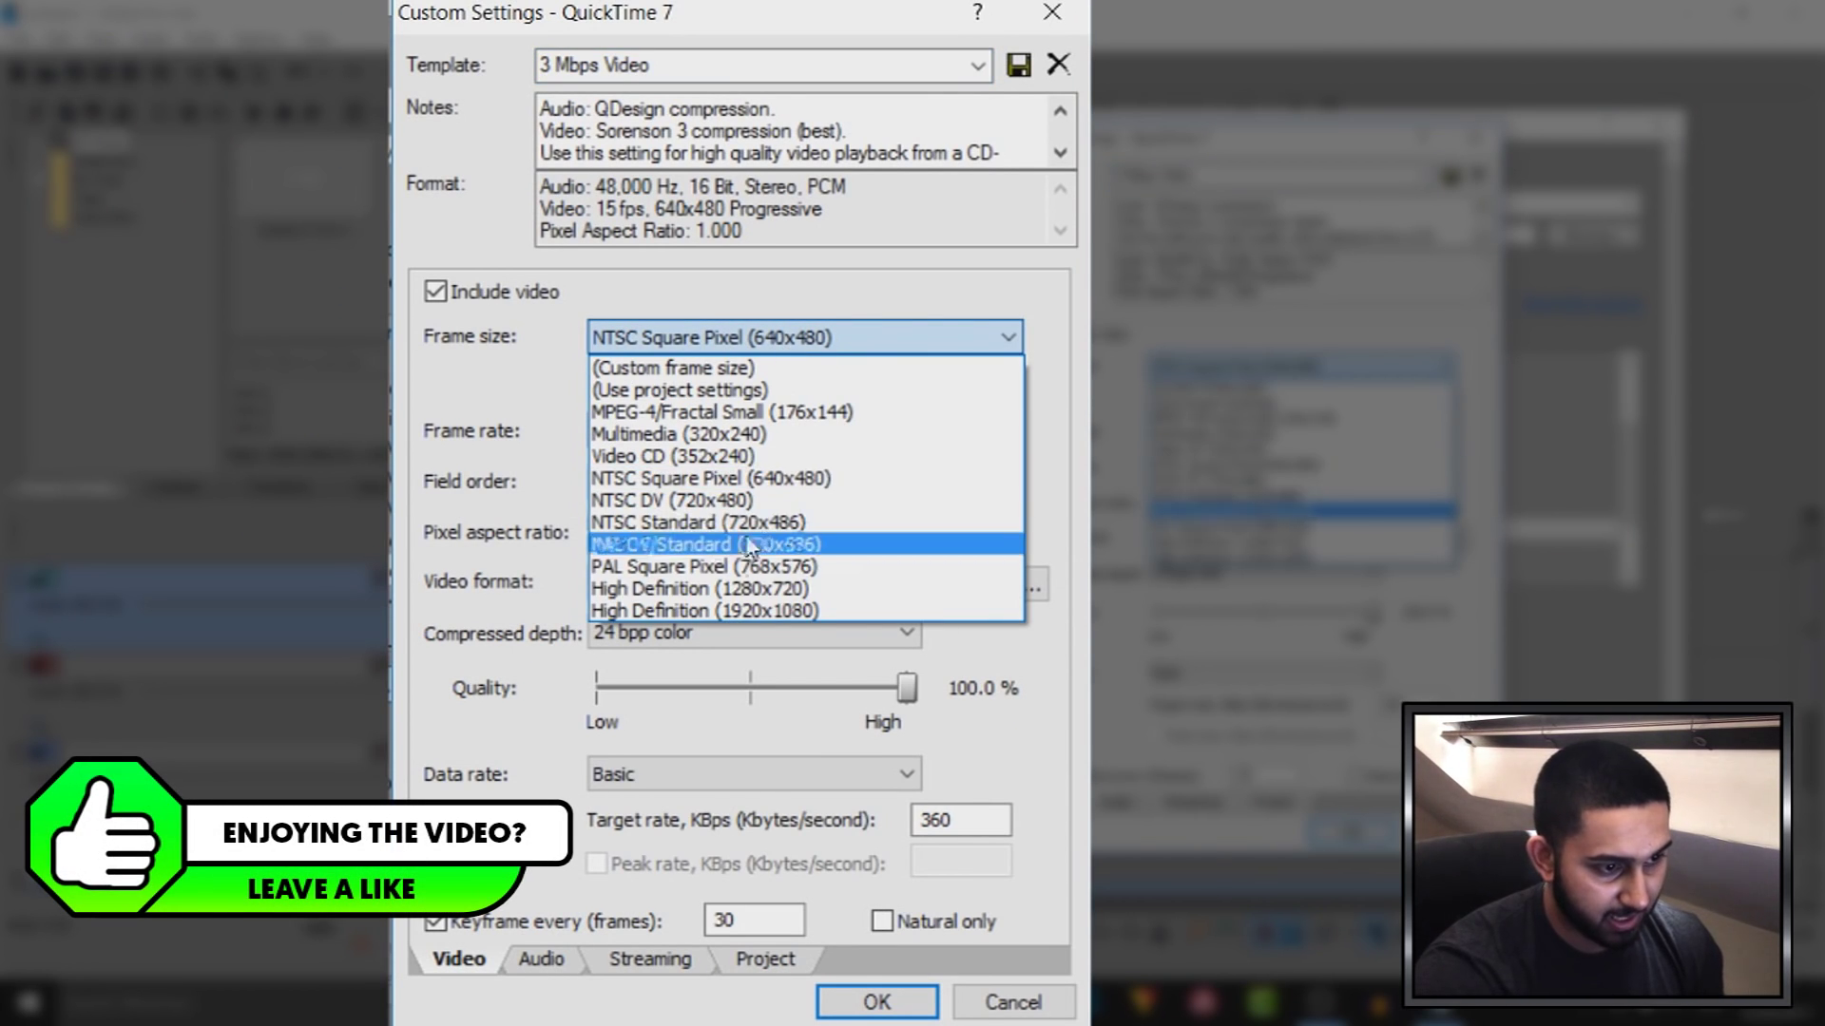
pyautogui.click(760, 613)
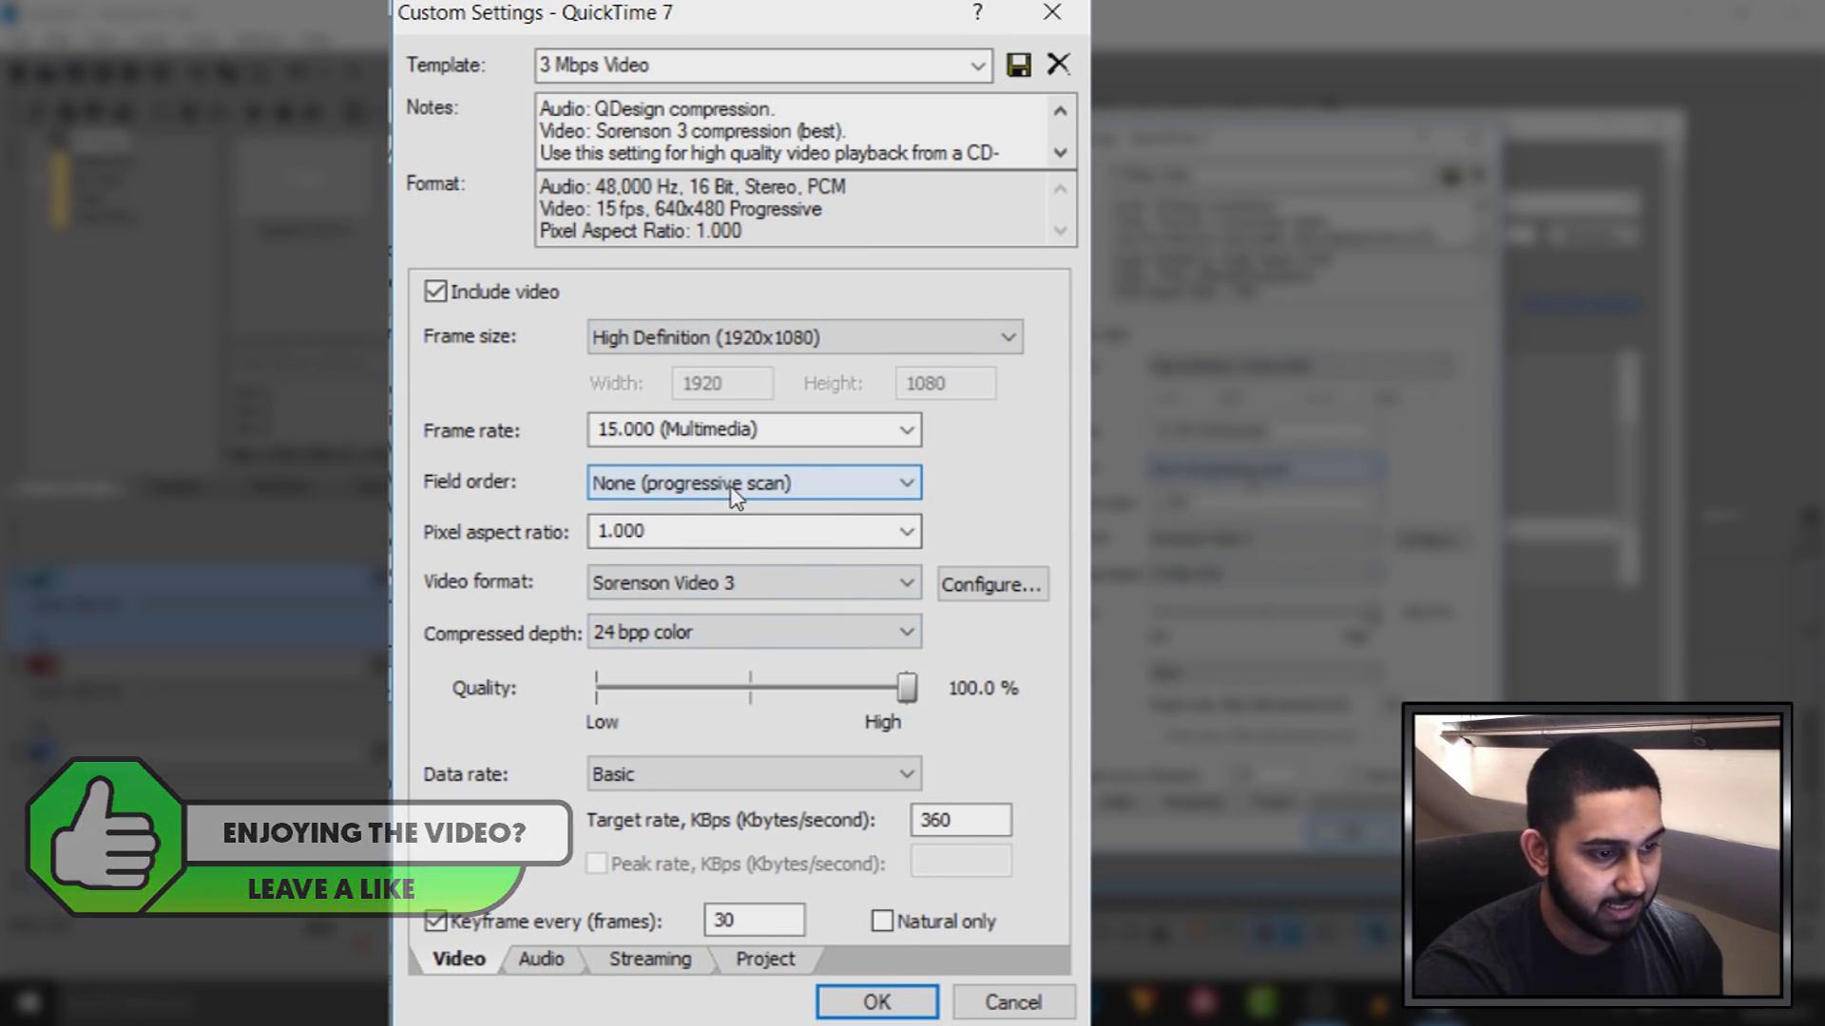
pyautogui.click(908, 430)
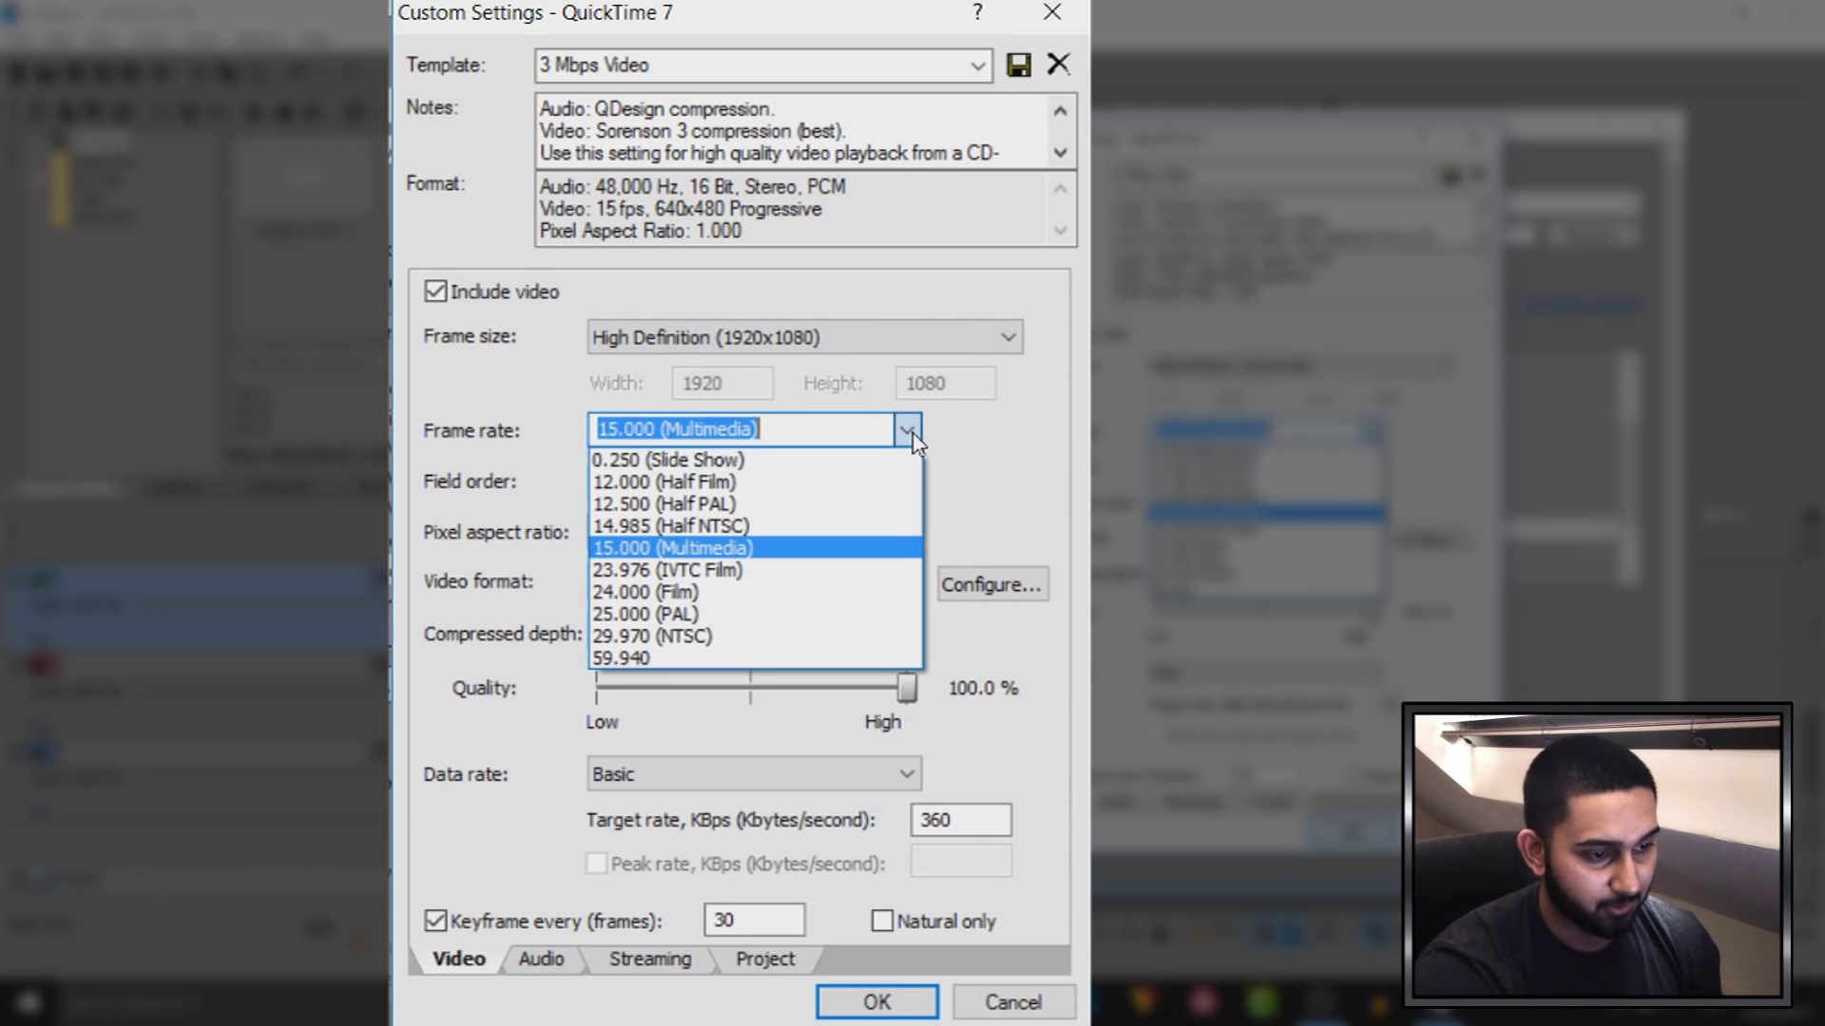
pyautogui.click(785, 631)
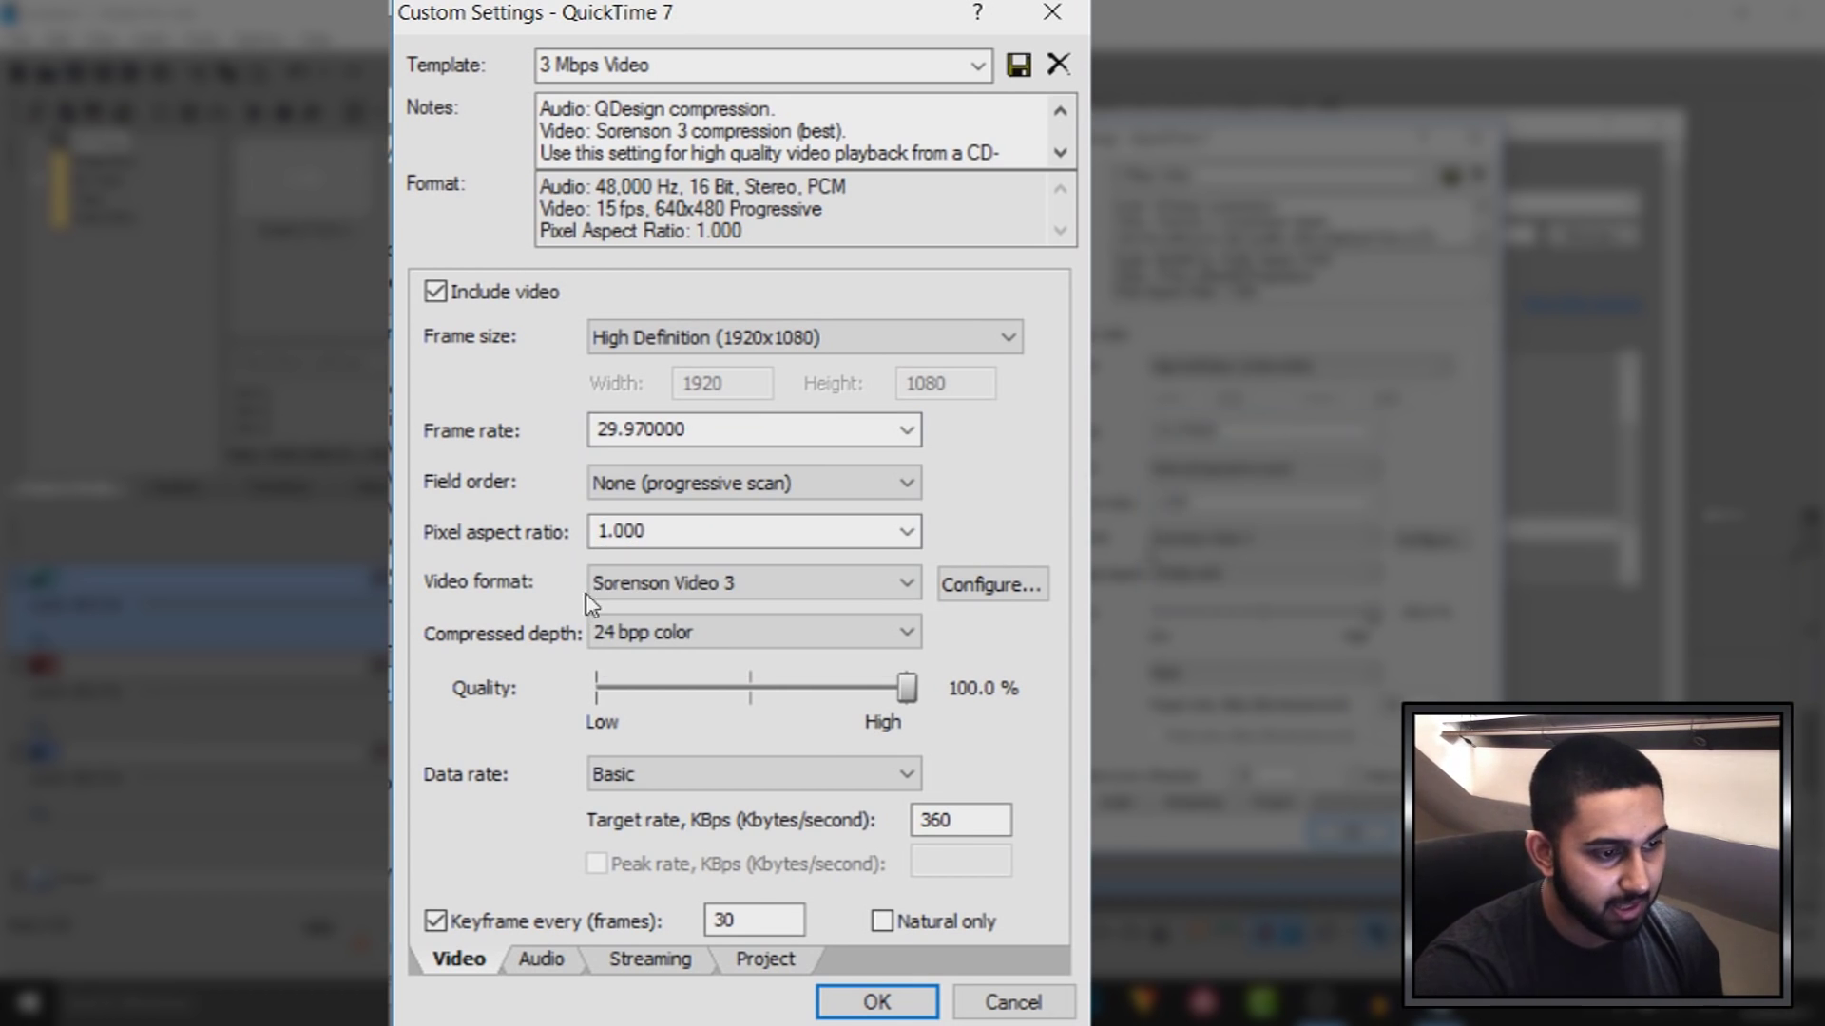
pyautogui.click(671, 590)
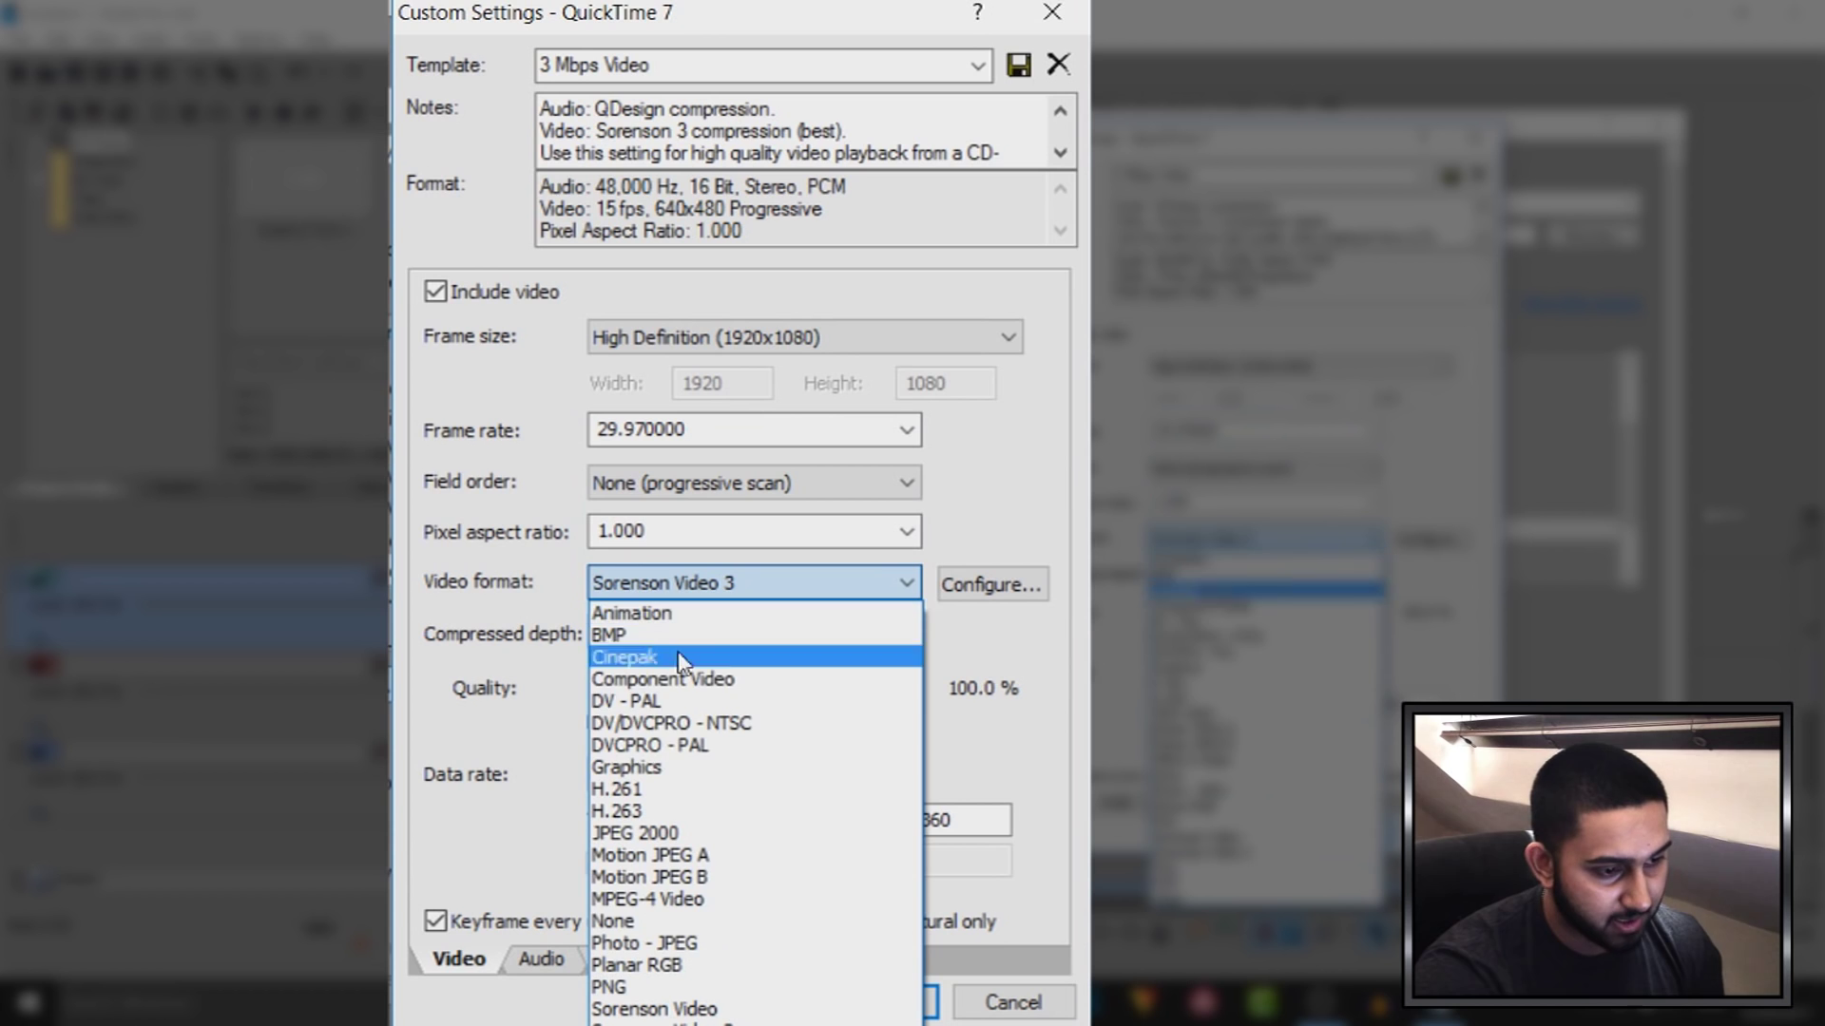
pyautogui.click(627, 986)
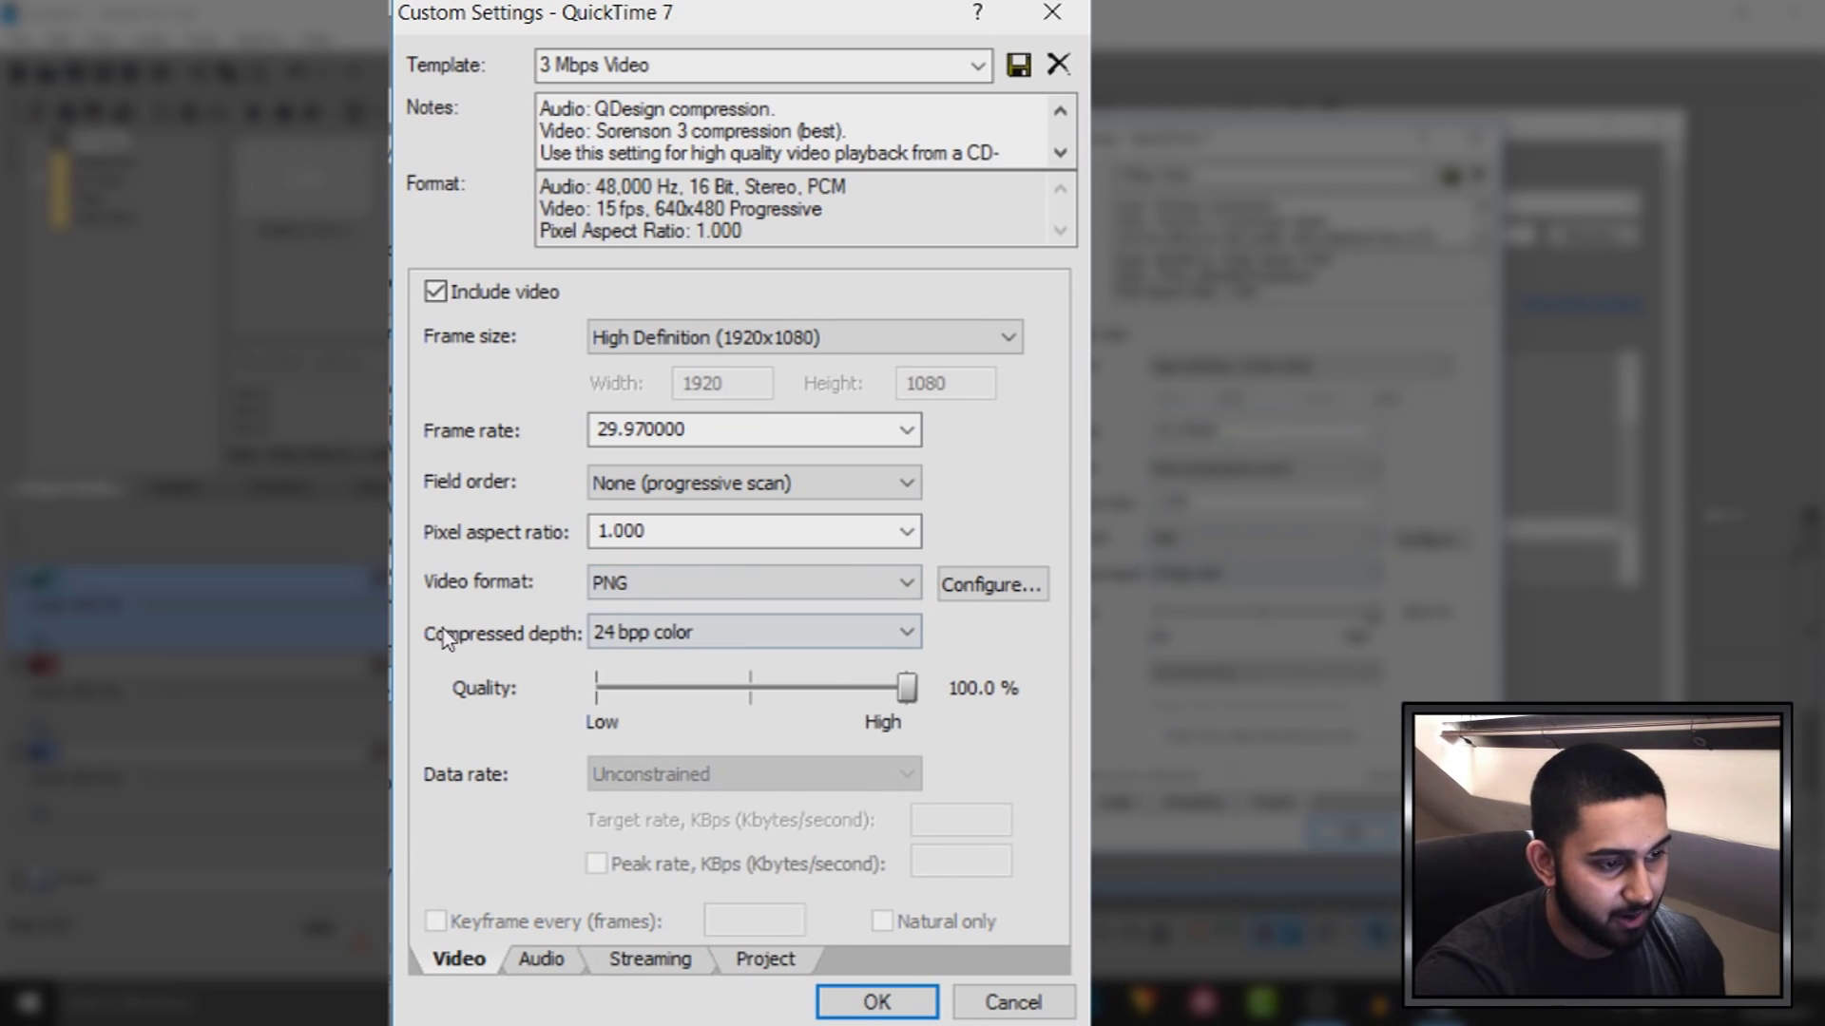
pyautogui.click(637, 634)
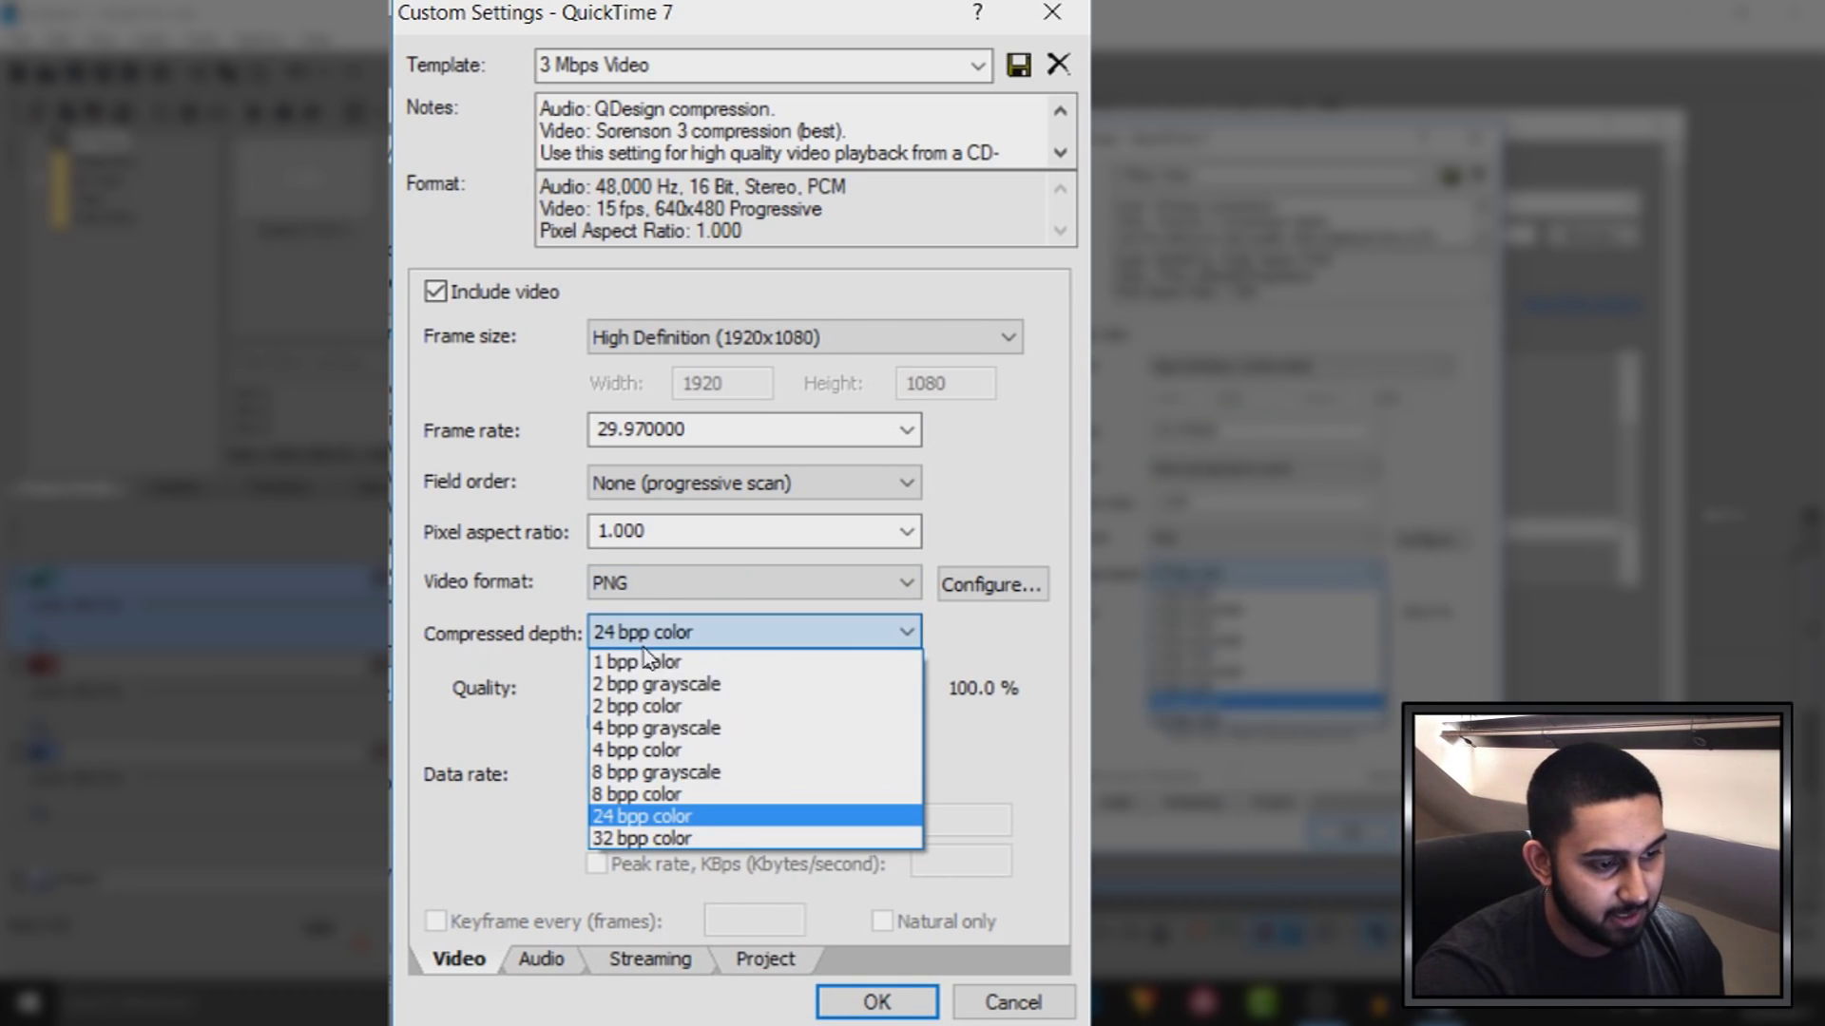
pyautogui.click(694, 838)
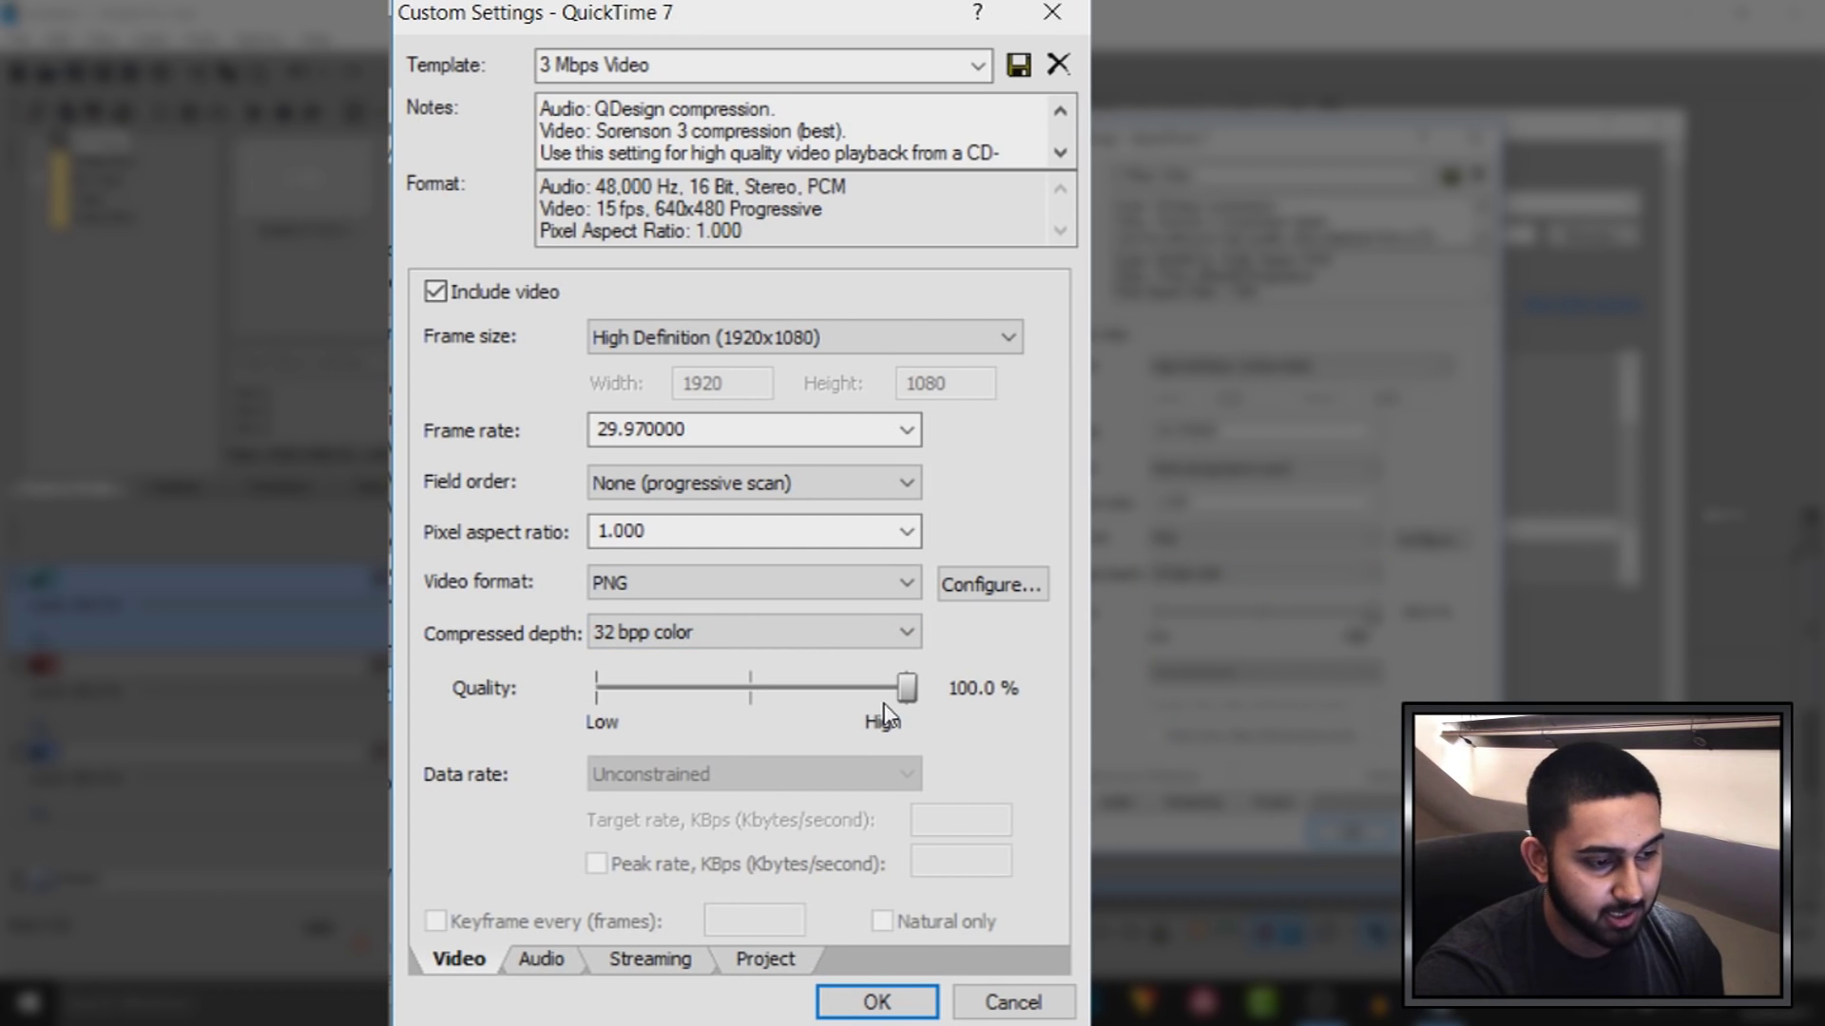
pyautogui.click(566, 961)
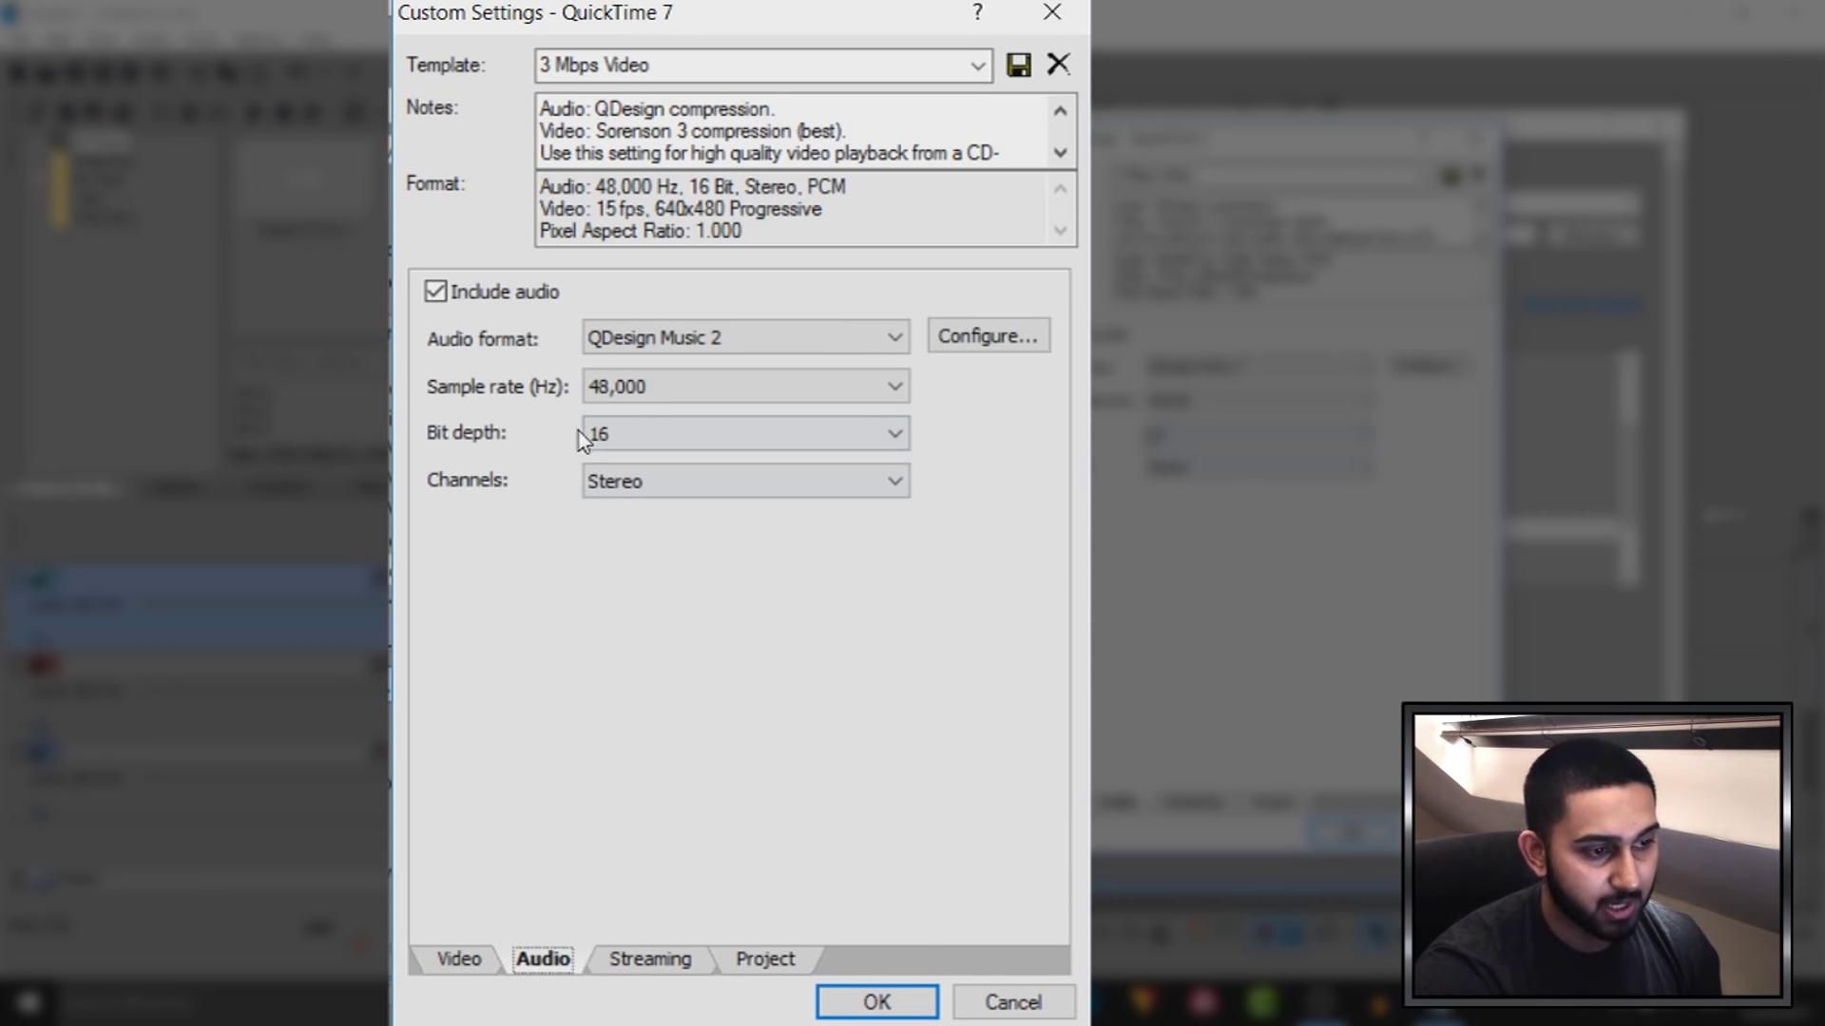
# Exclude audio, turn off streaming preparation and set video rendering quality to Best
pyautogui.click(511, 300)
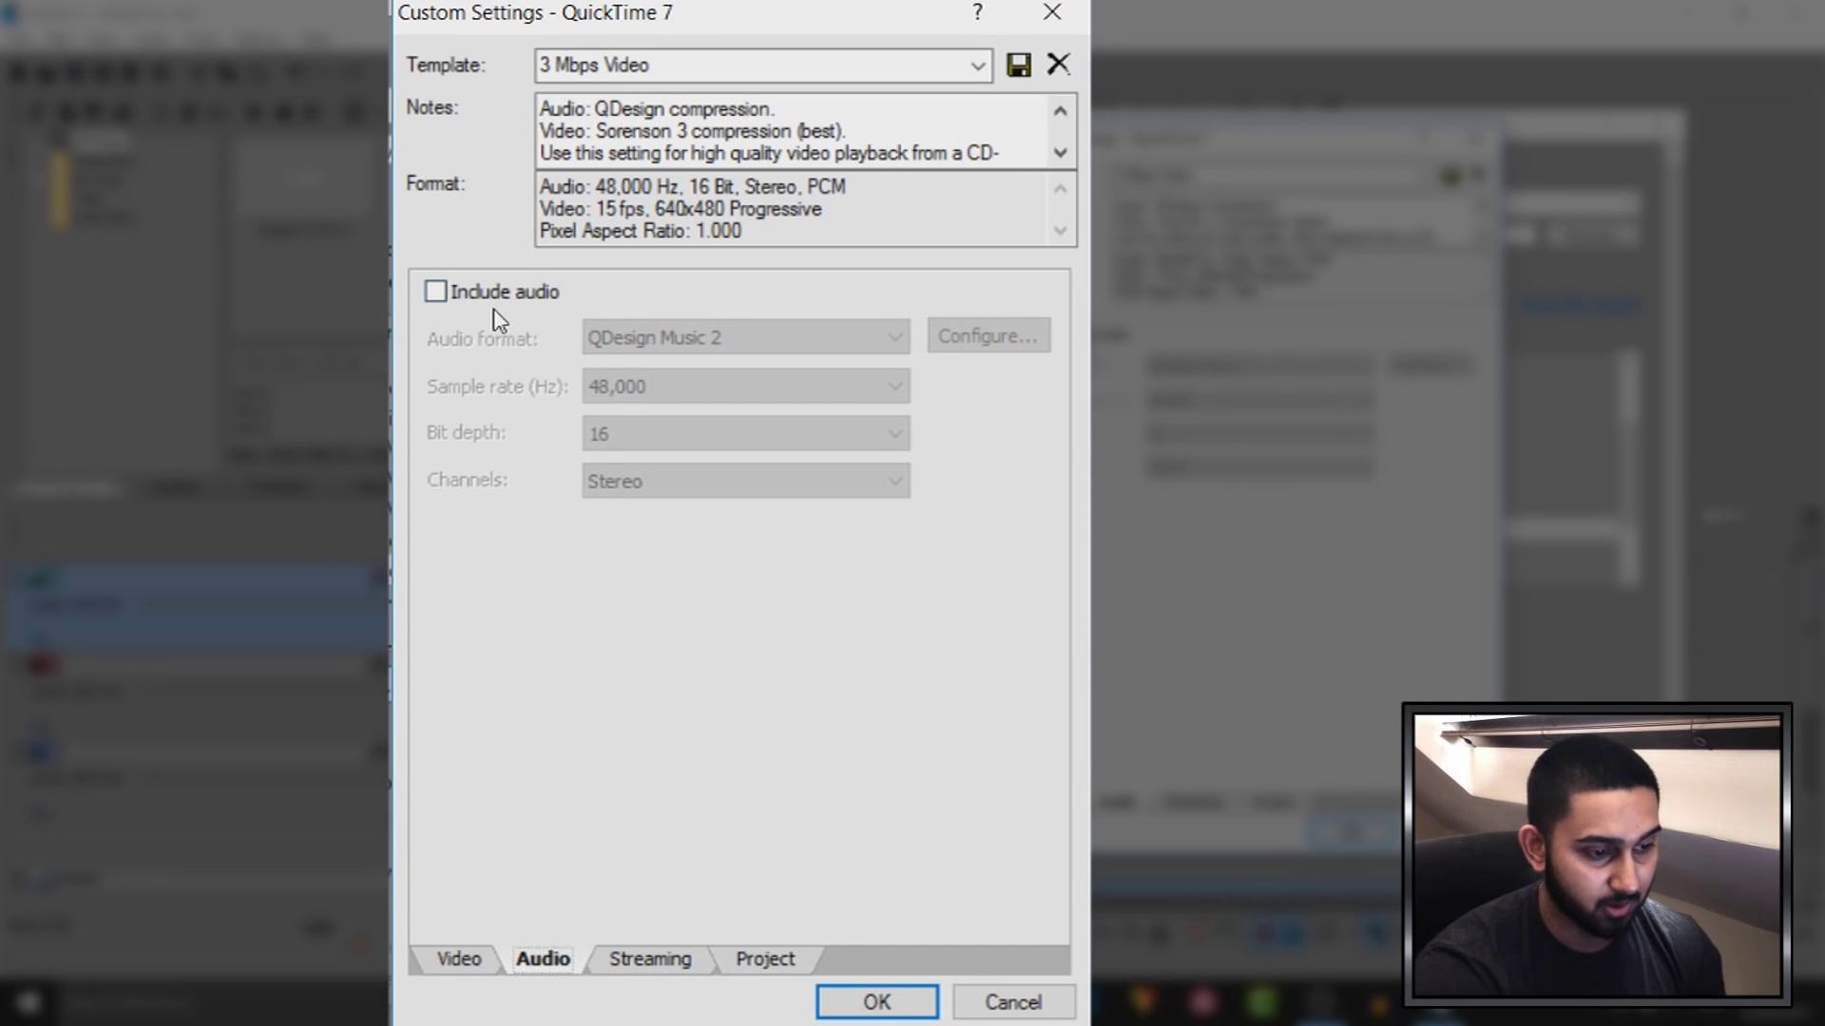
pyautogui.click(653, 960)
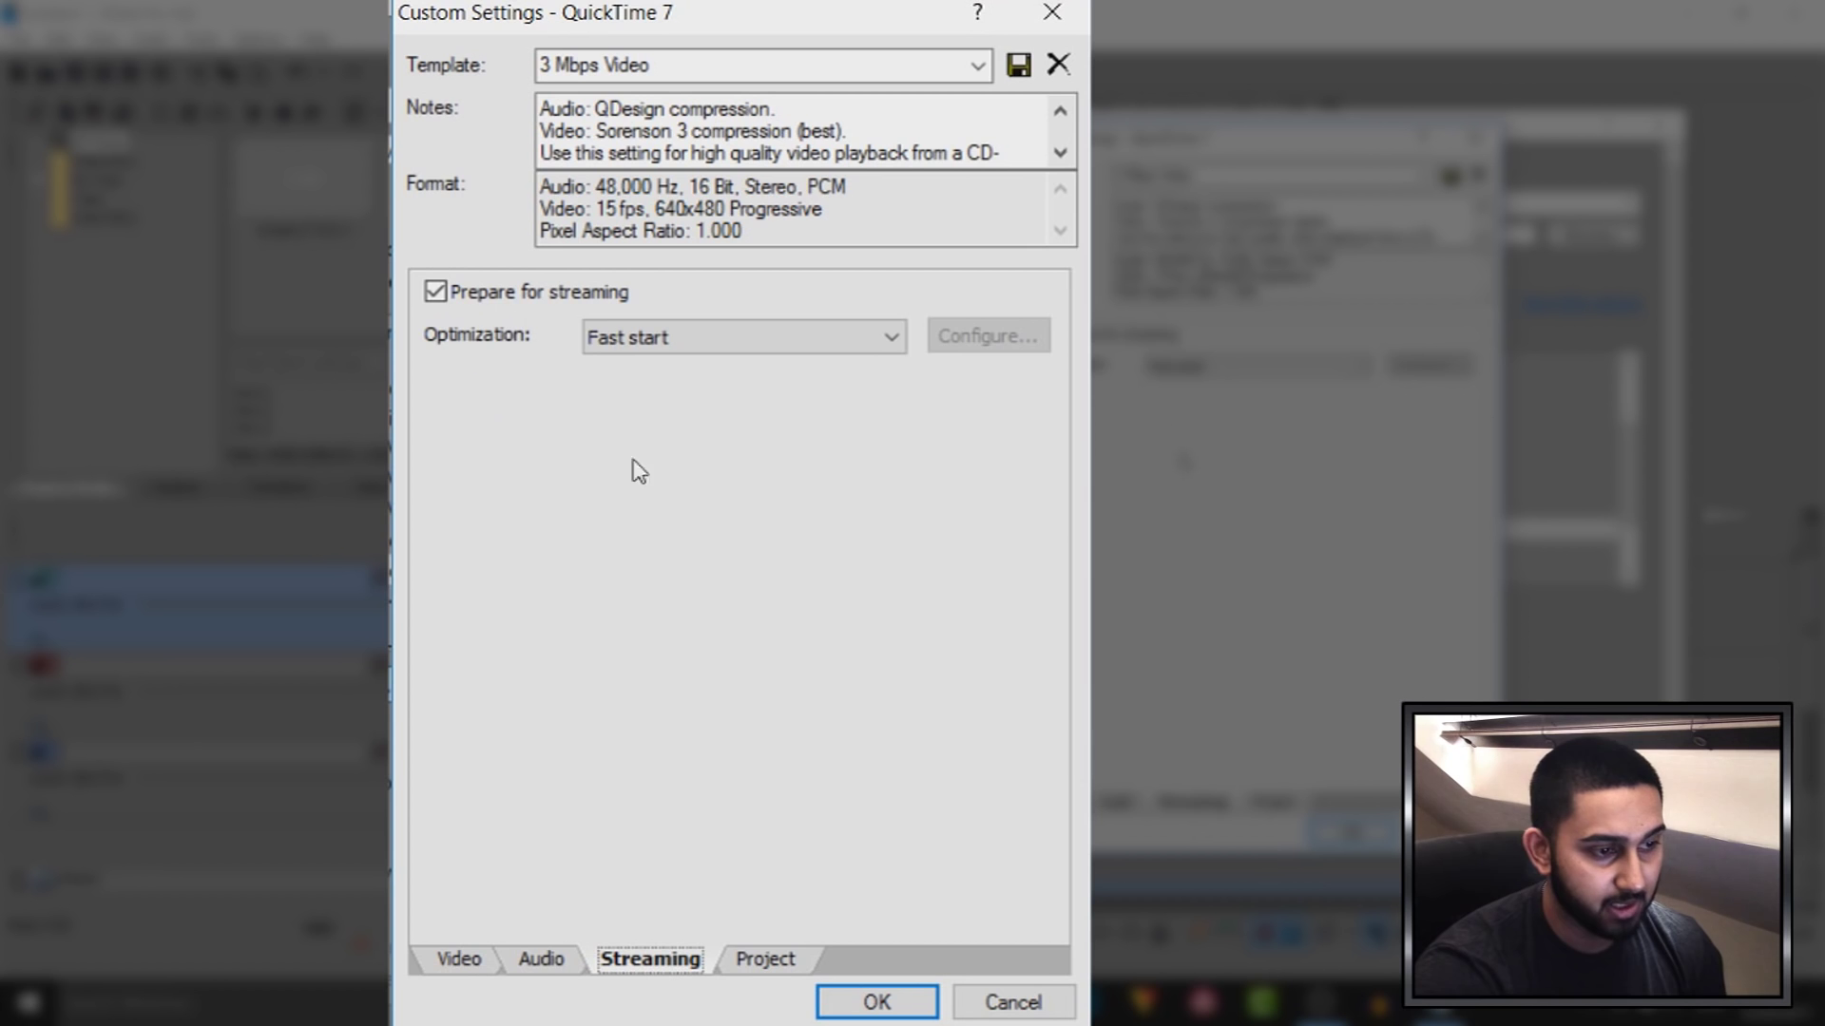
pyautogui.click(585, 295)
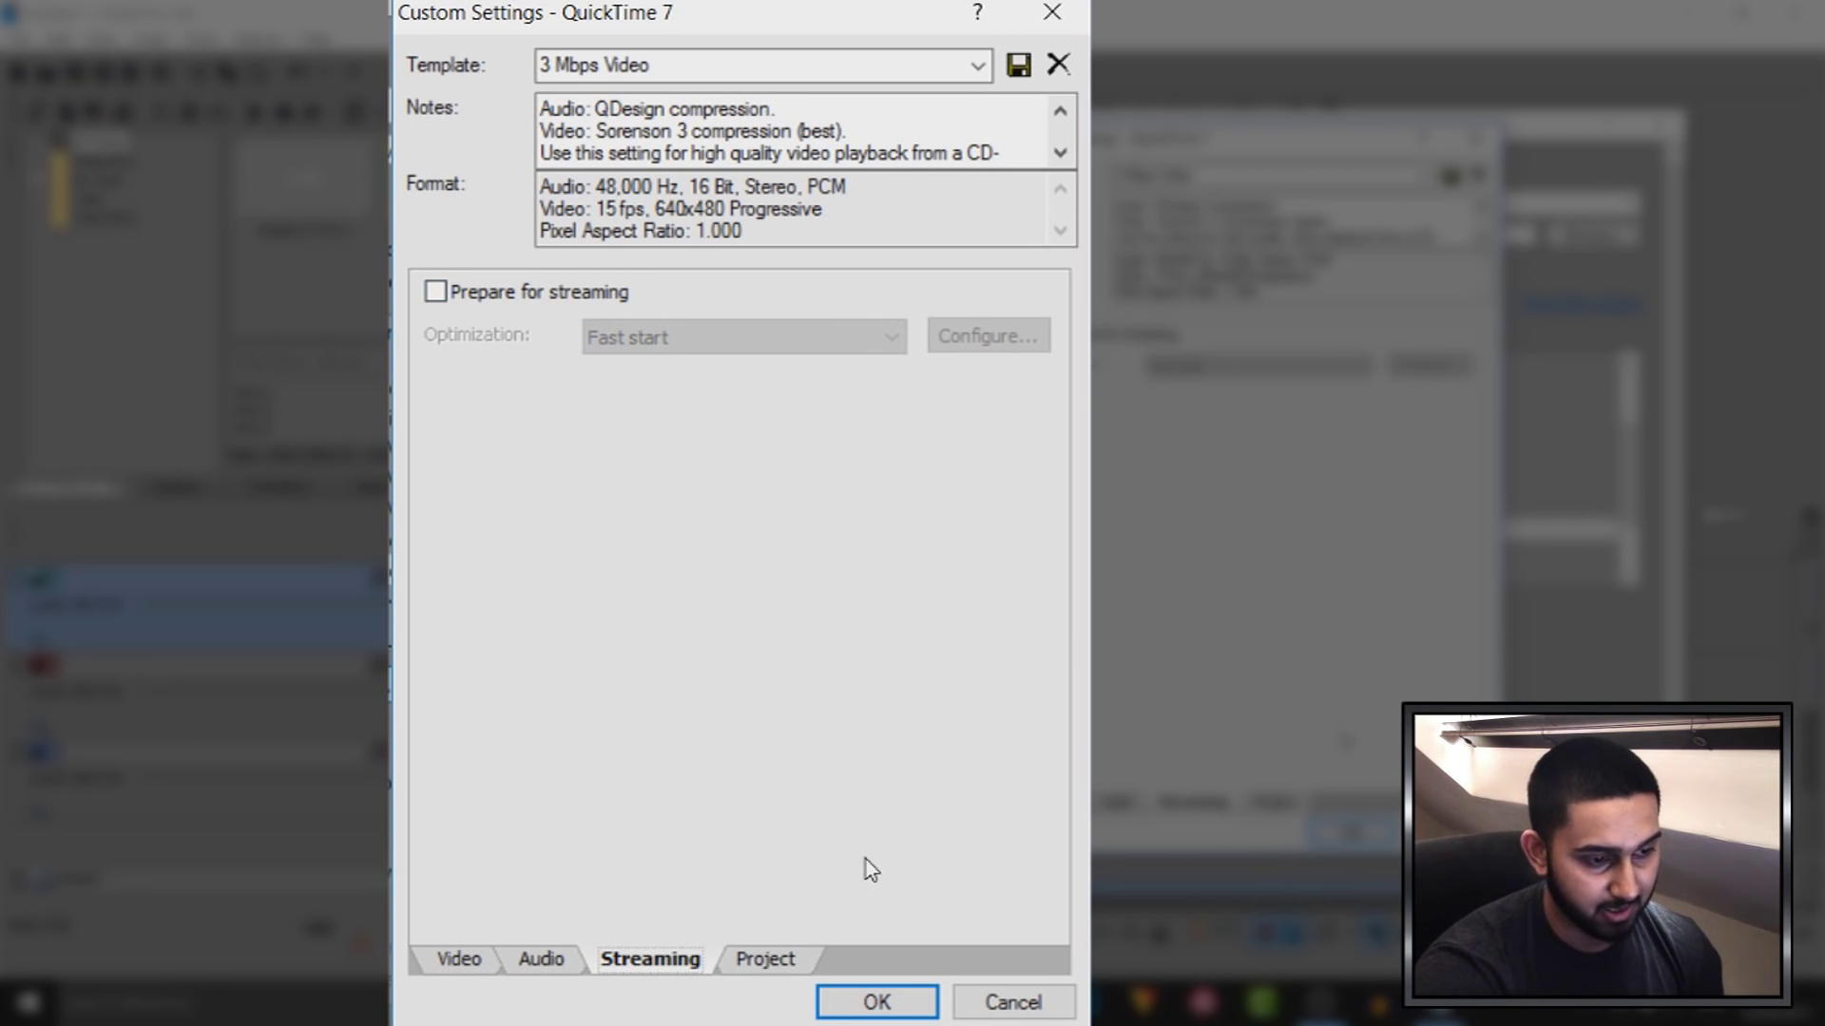
pyautogui.click(785, 965)
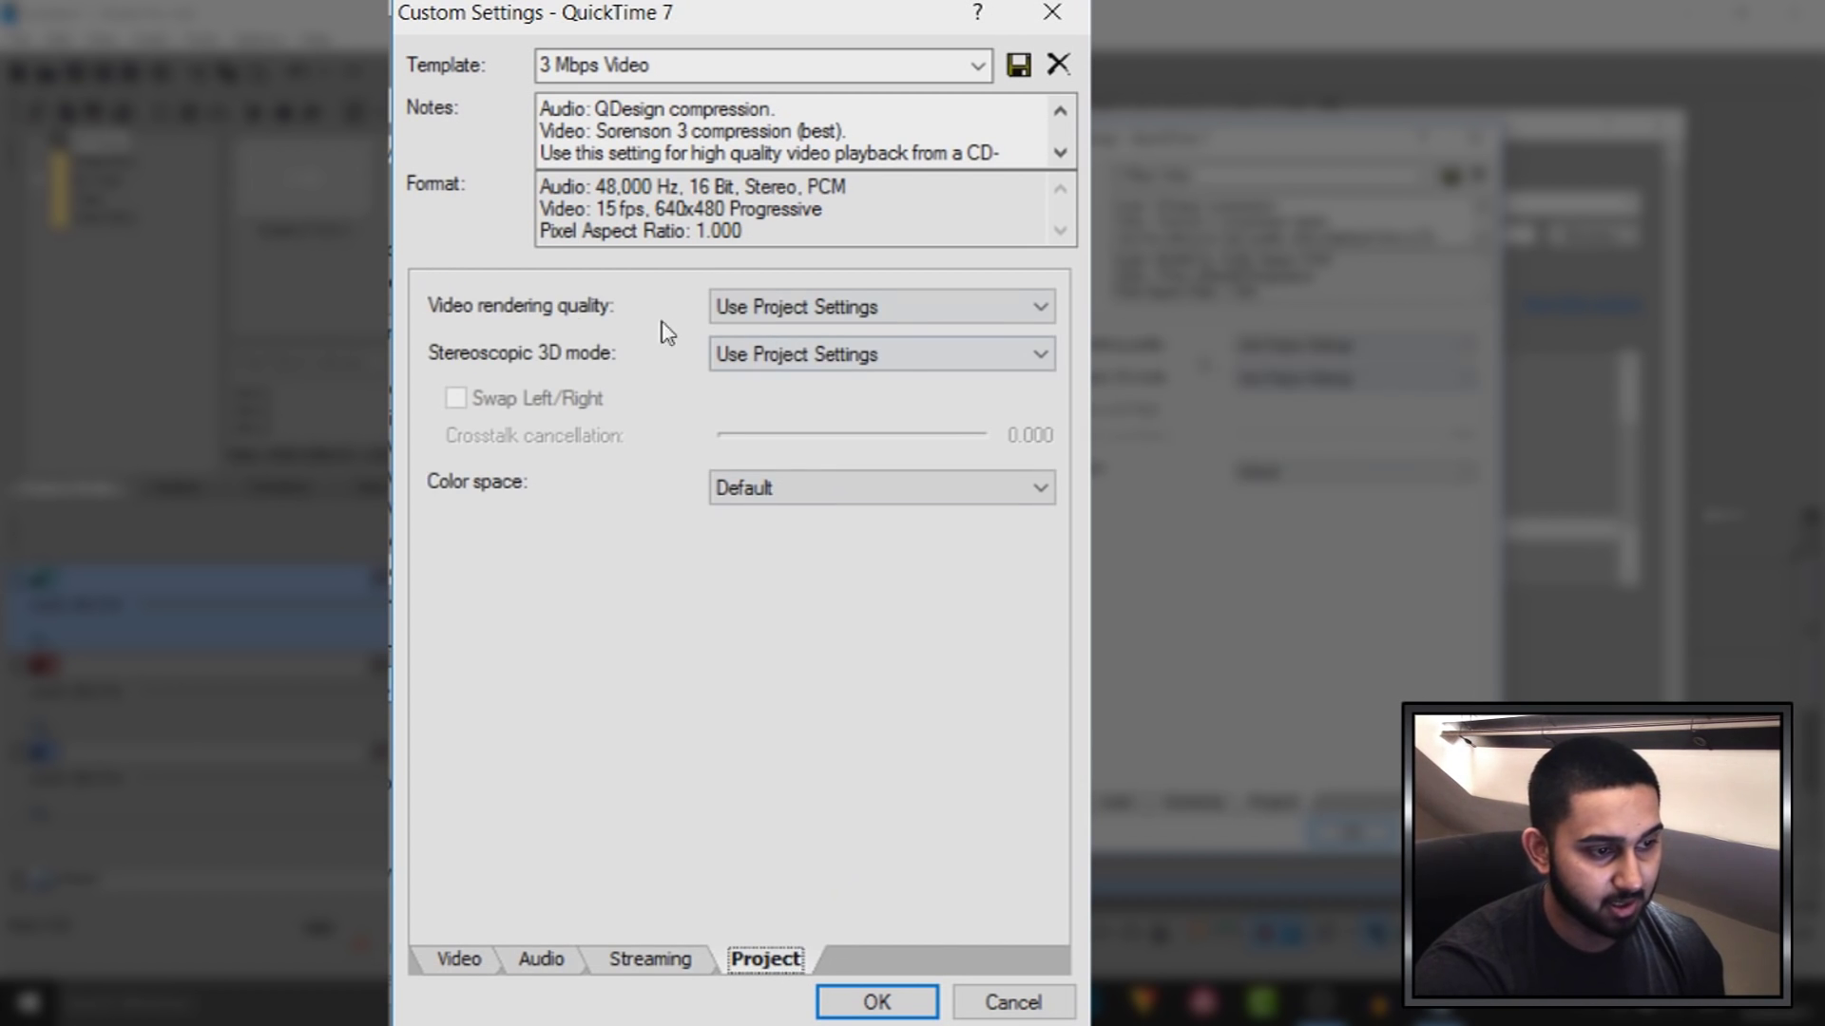
pyautogui.click(806, 304)
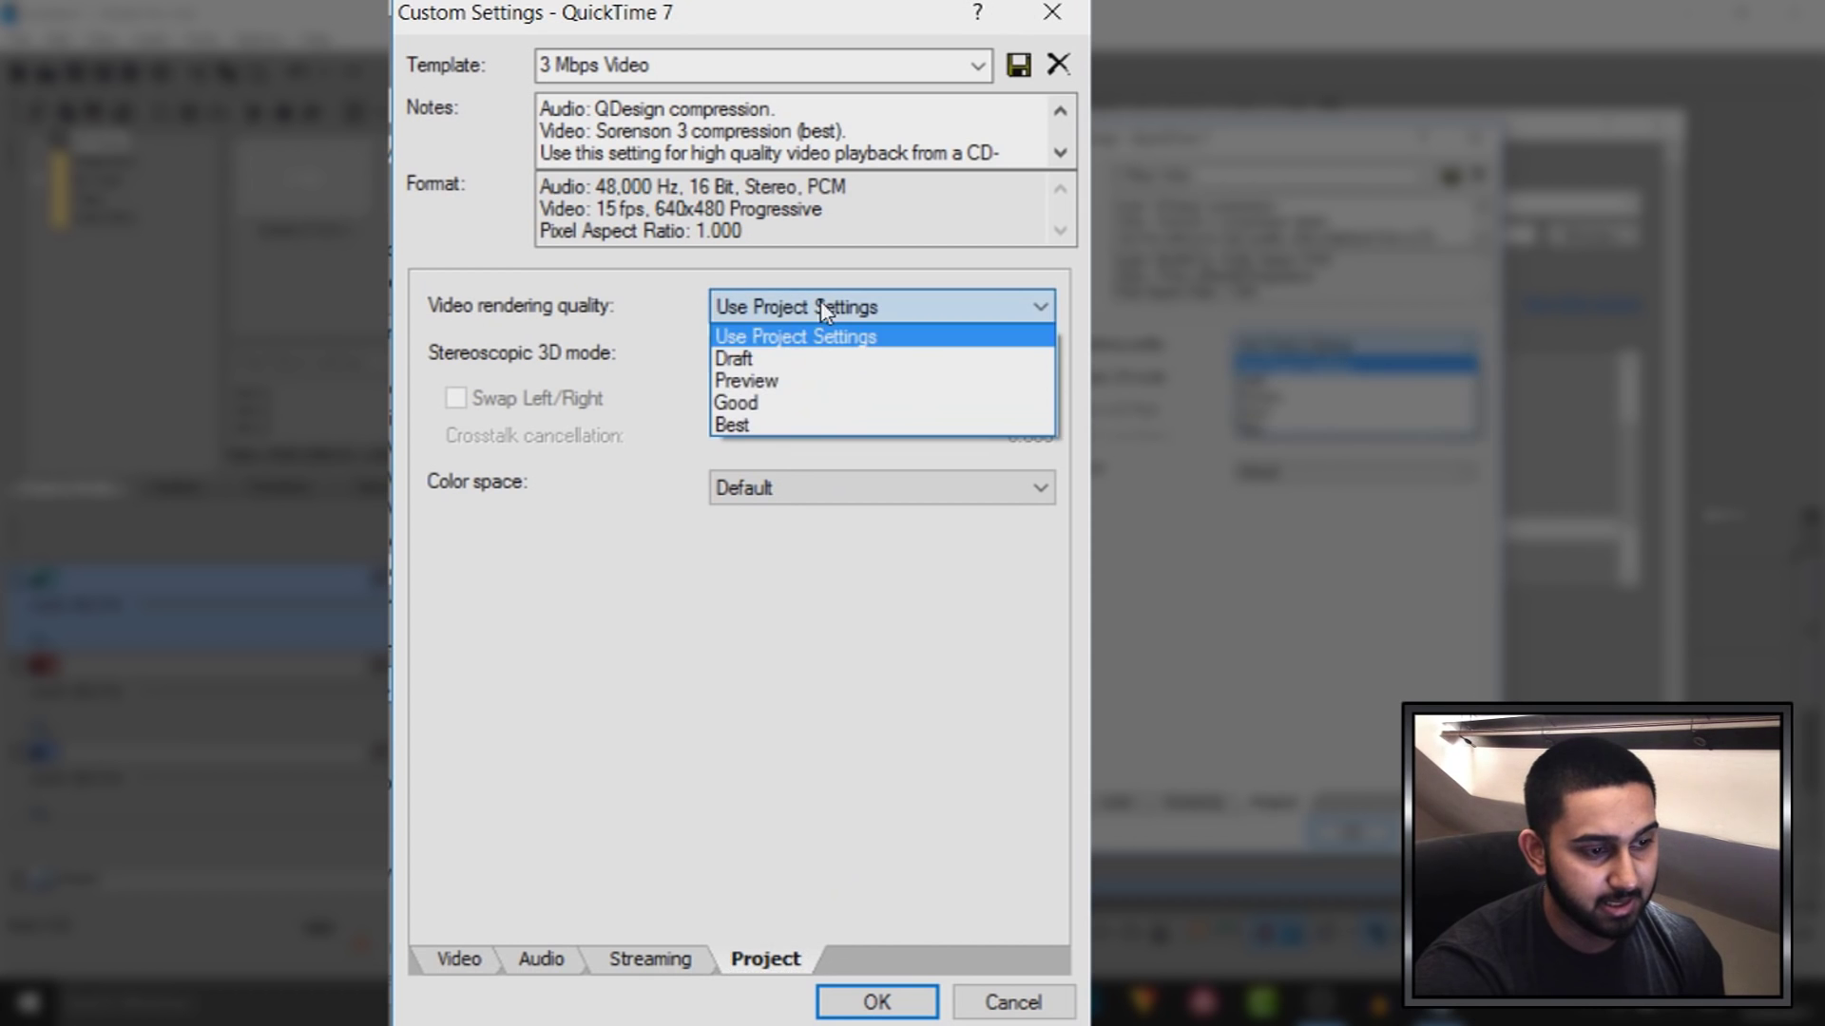
pyautogui.click(778, 428)
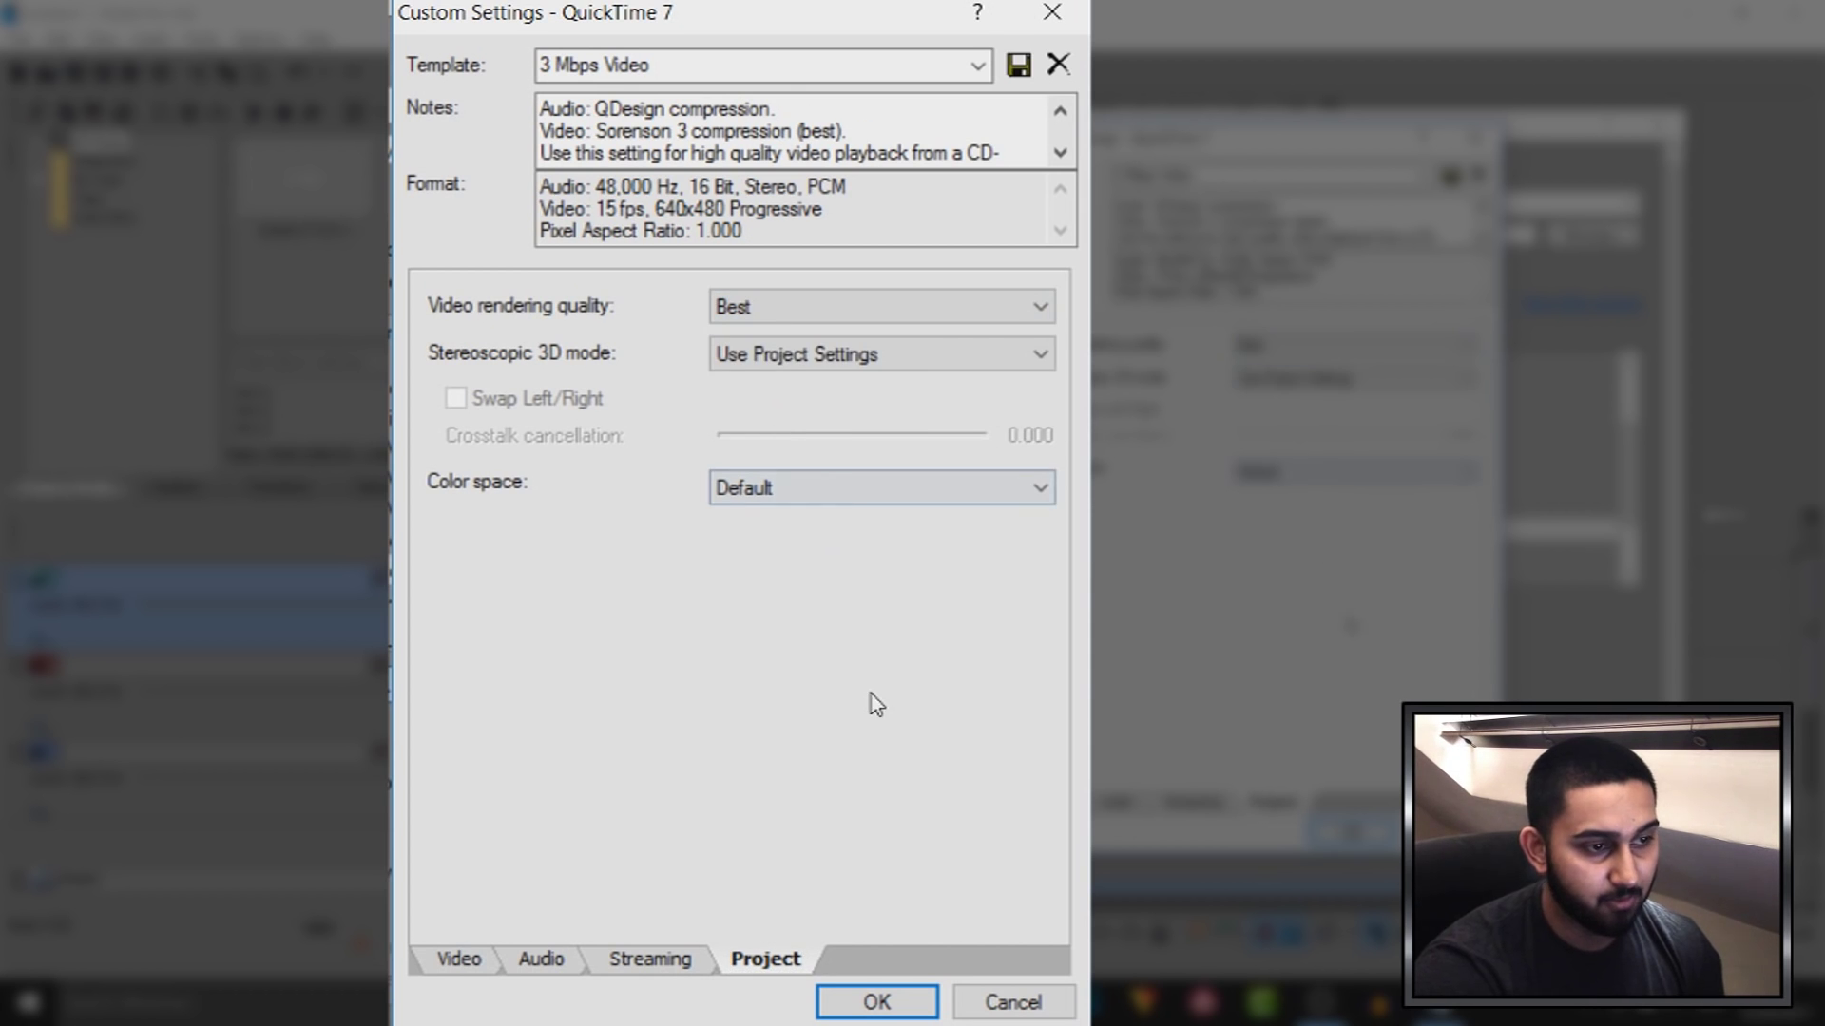
# Save the settings as the template 'Alpha Channel Render' and confirm
pyautogui.moveTo(631, 64); pyautogui.dragTo(538, 65)
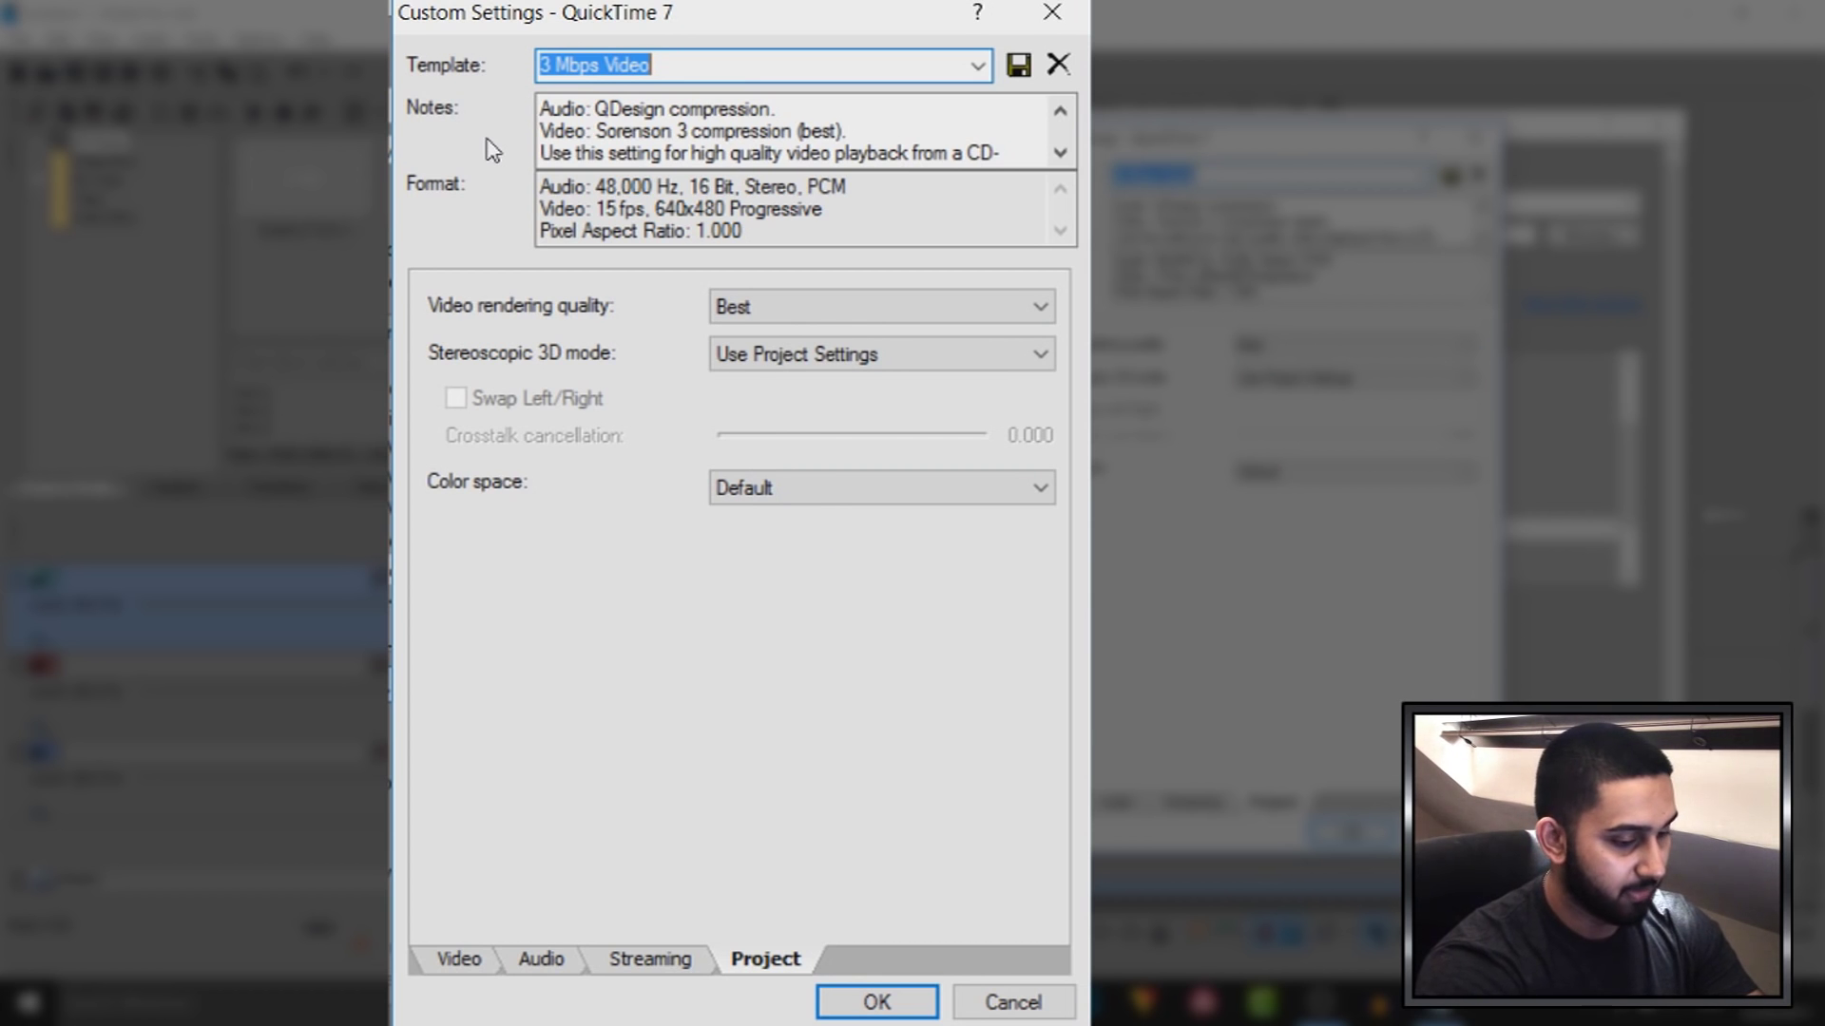
pyautogui.write('Alpha Chan')
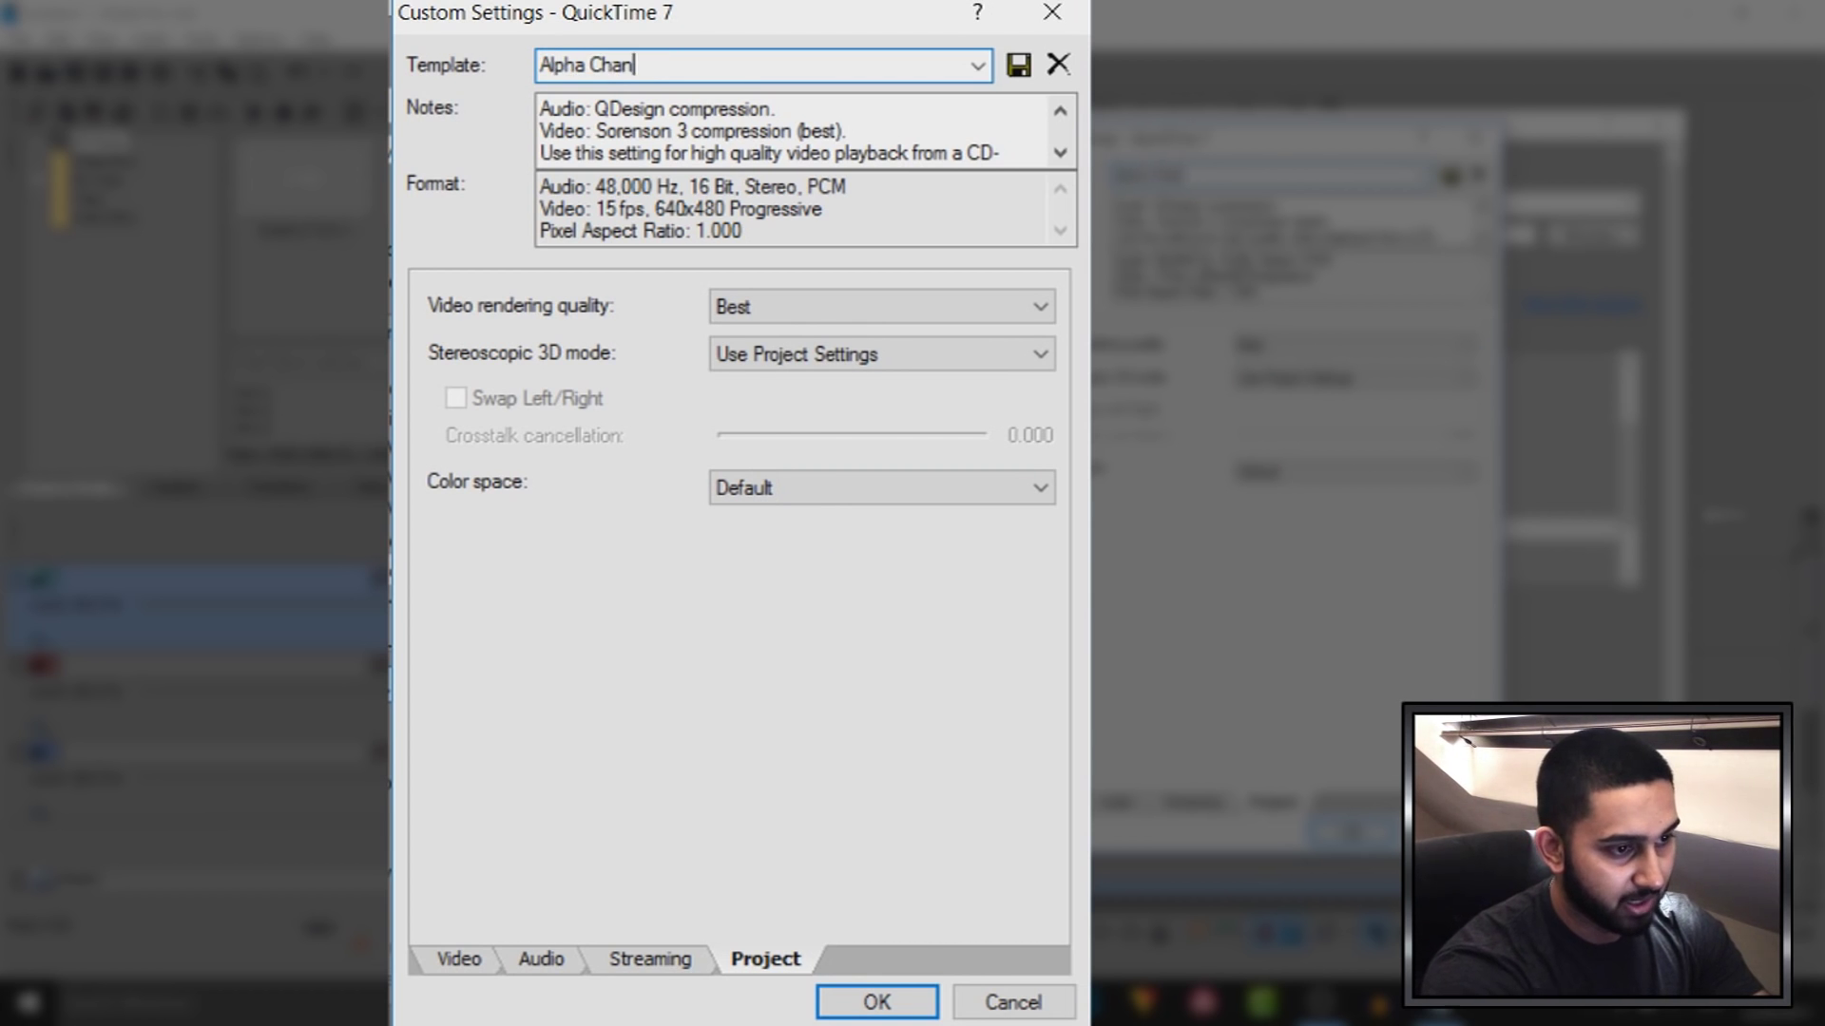
pyautogui.write('nel Render')
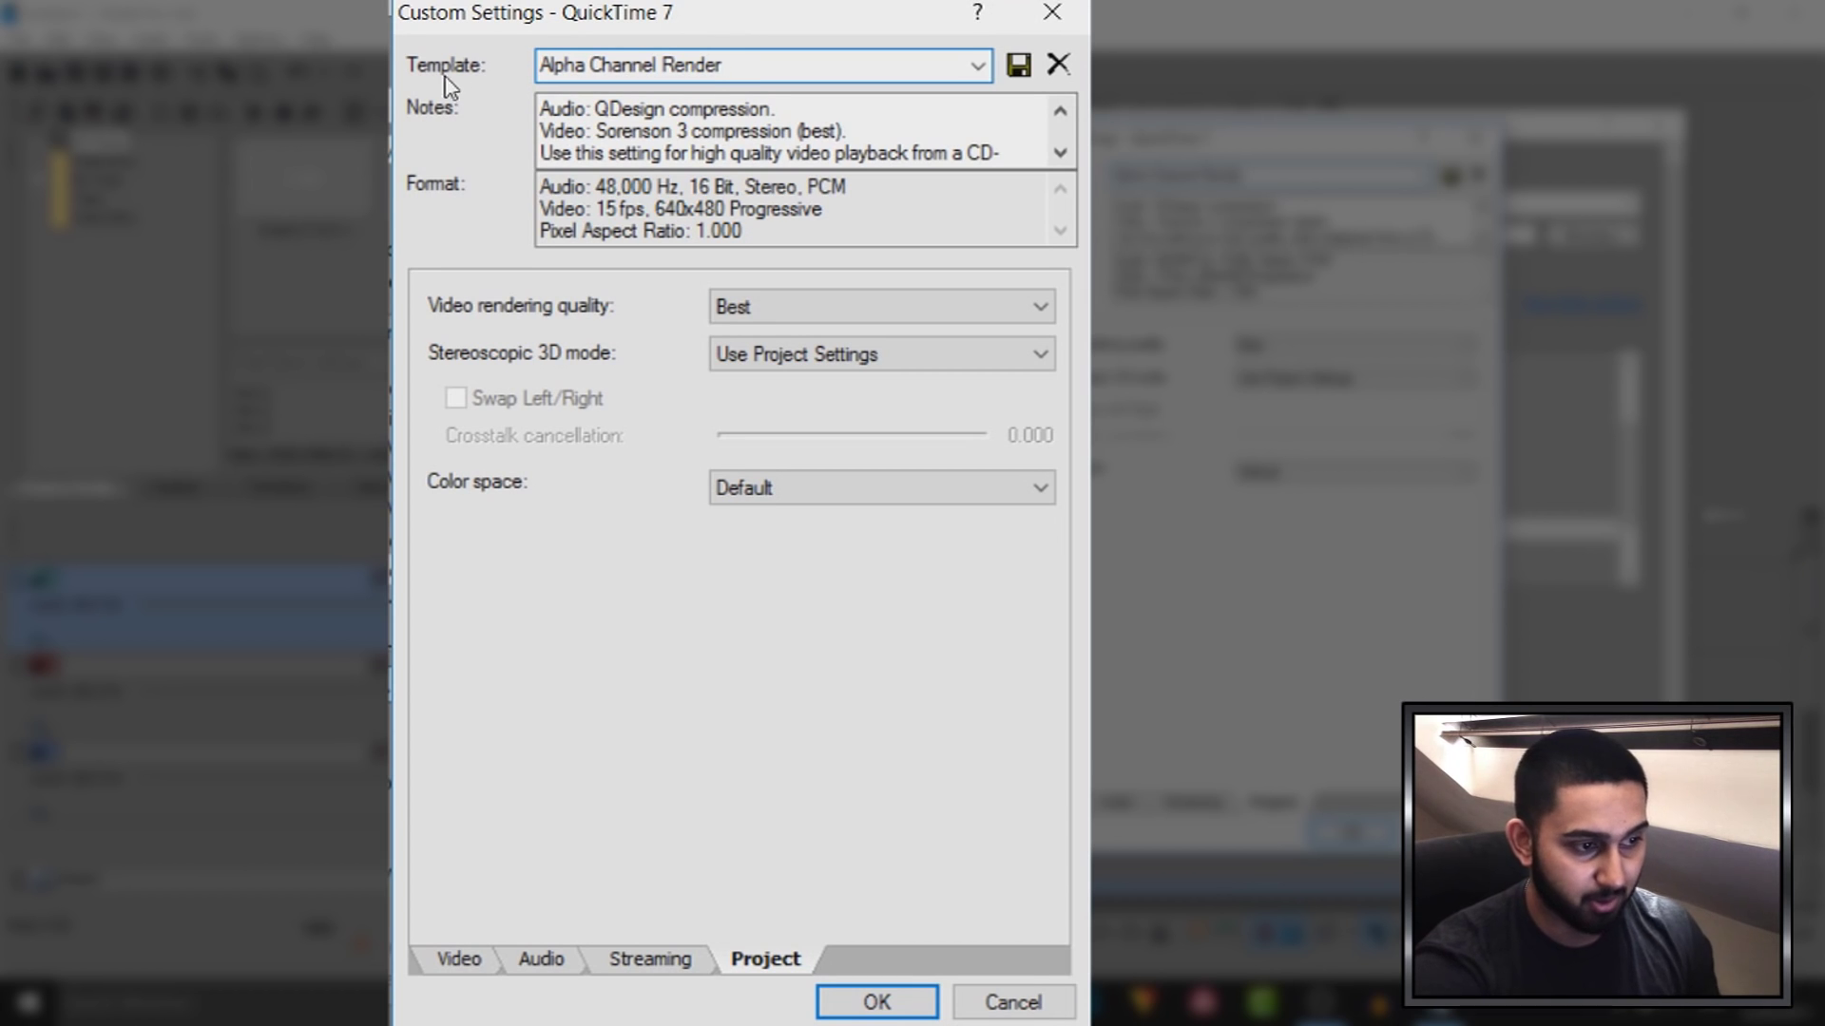
pyautogui.click(1021, 68)
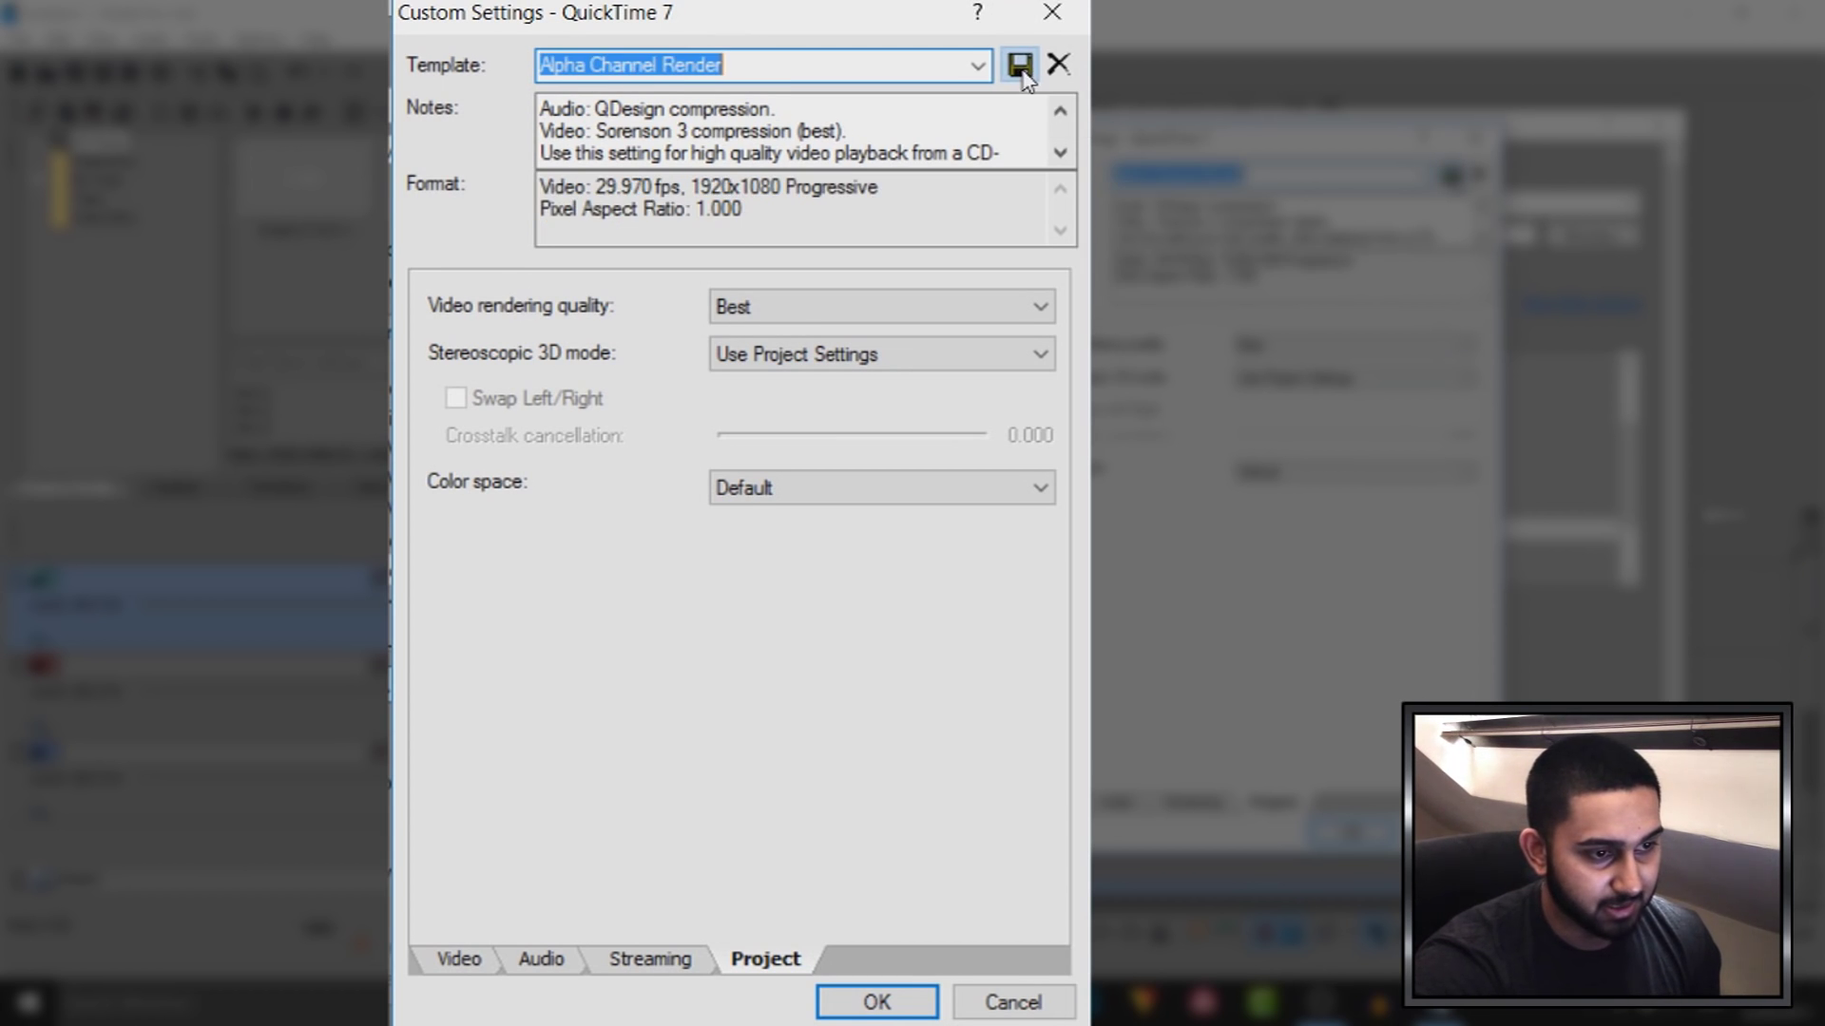
pyautogui.click(884, 1002)
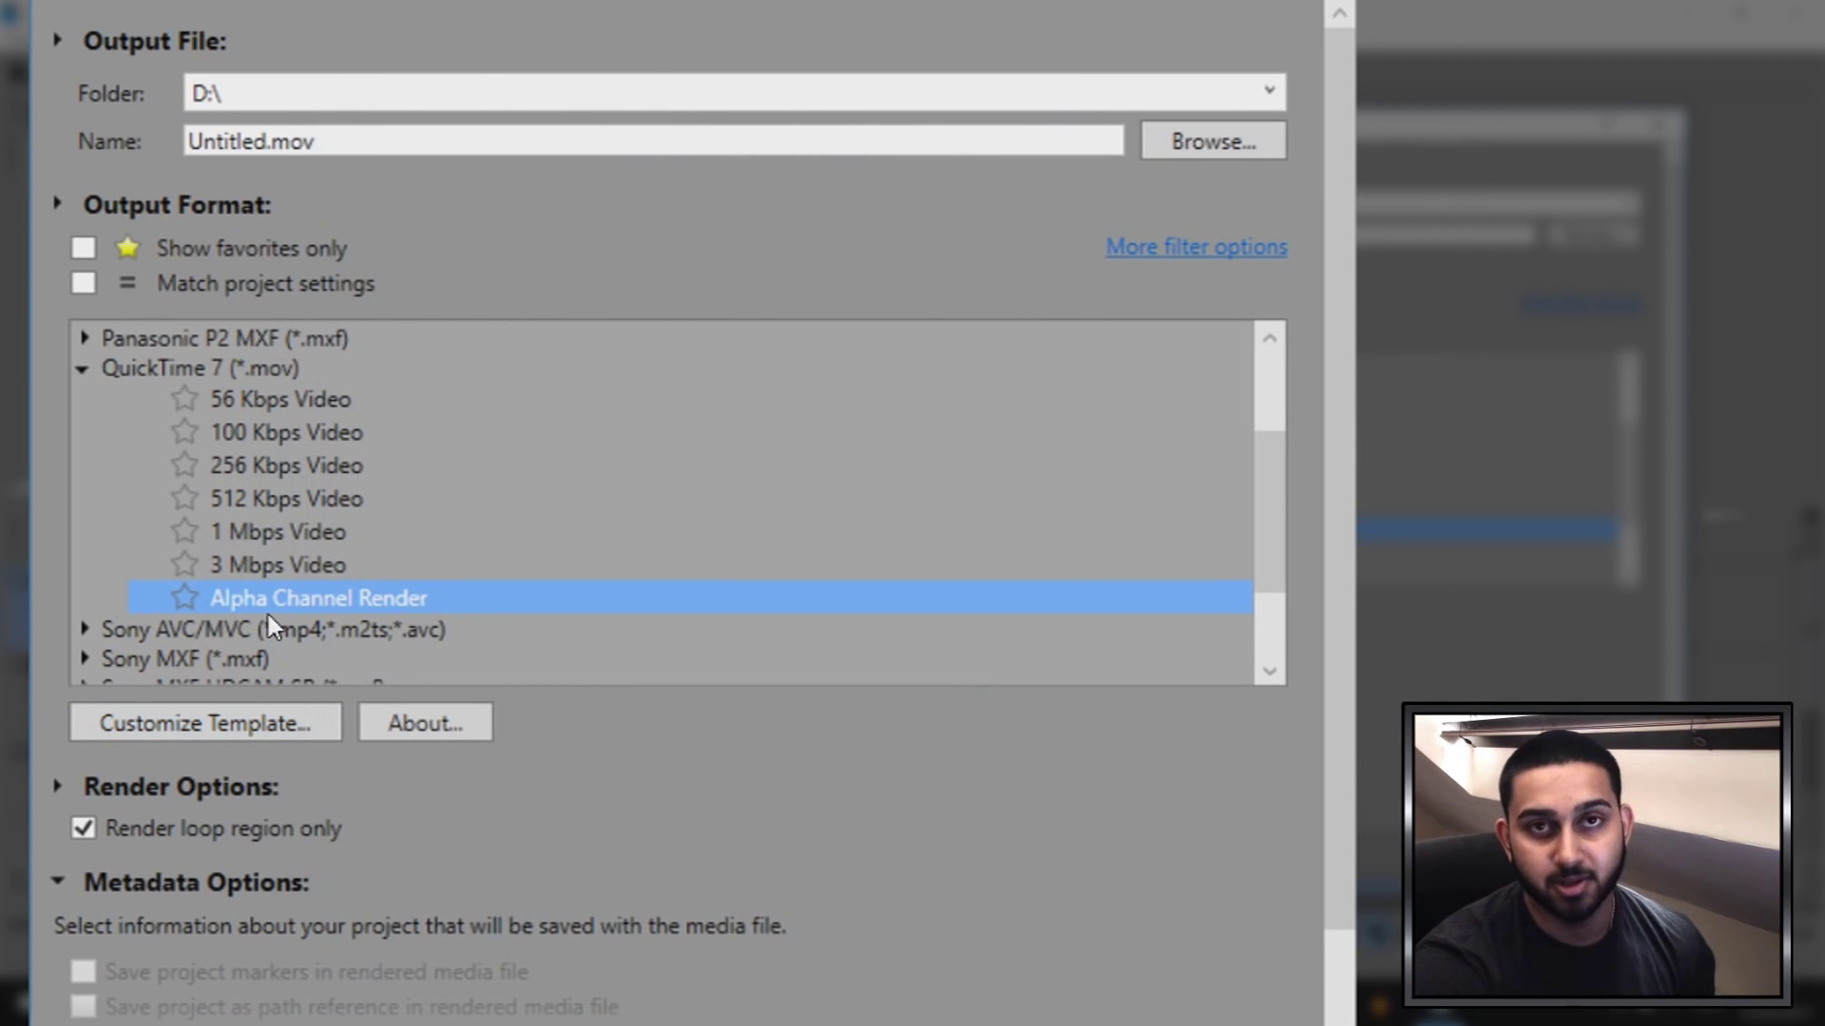
# Name the output file 'Lower third' and start the render
pyautogui.hotkey('alt', 'n')
pyautogui.write('Lower third')
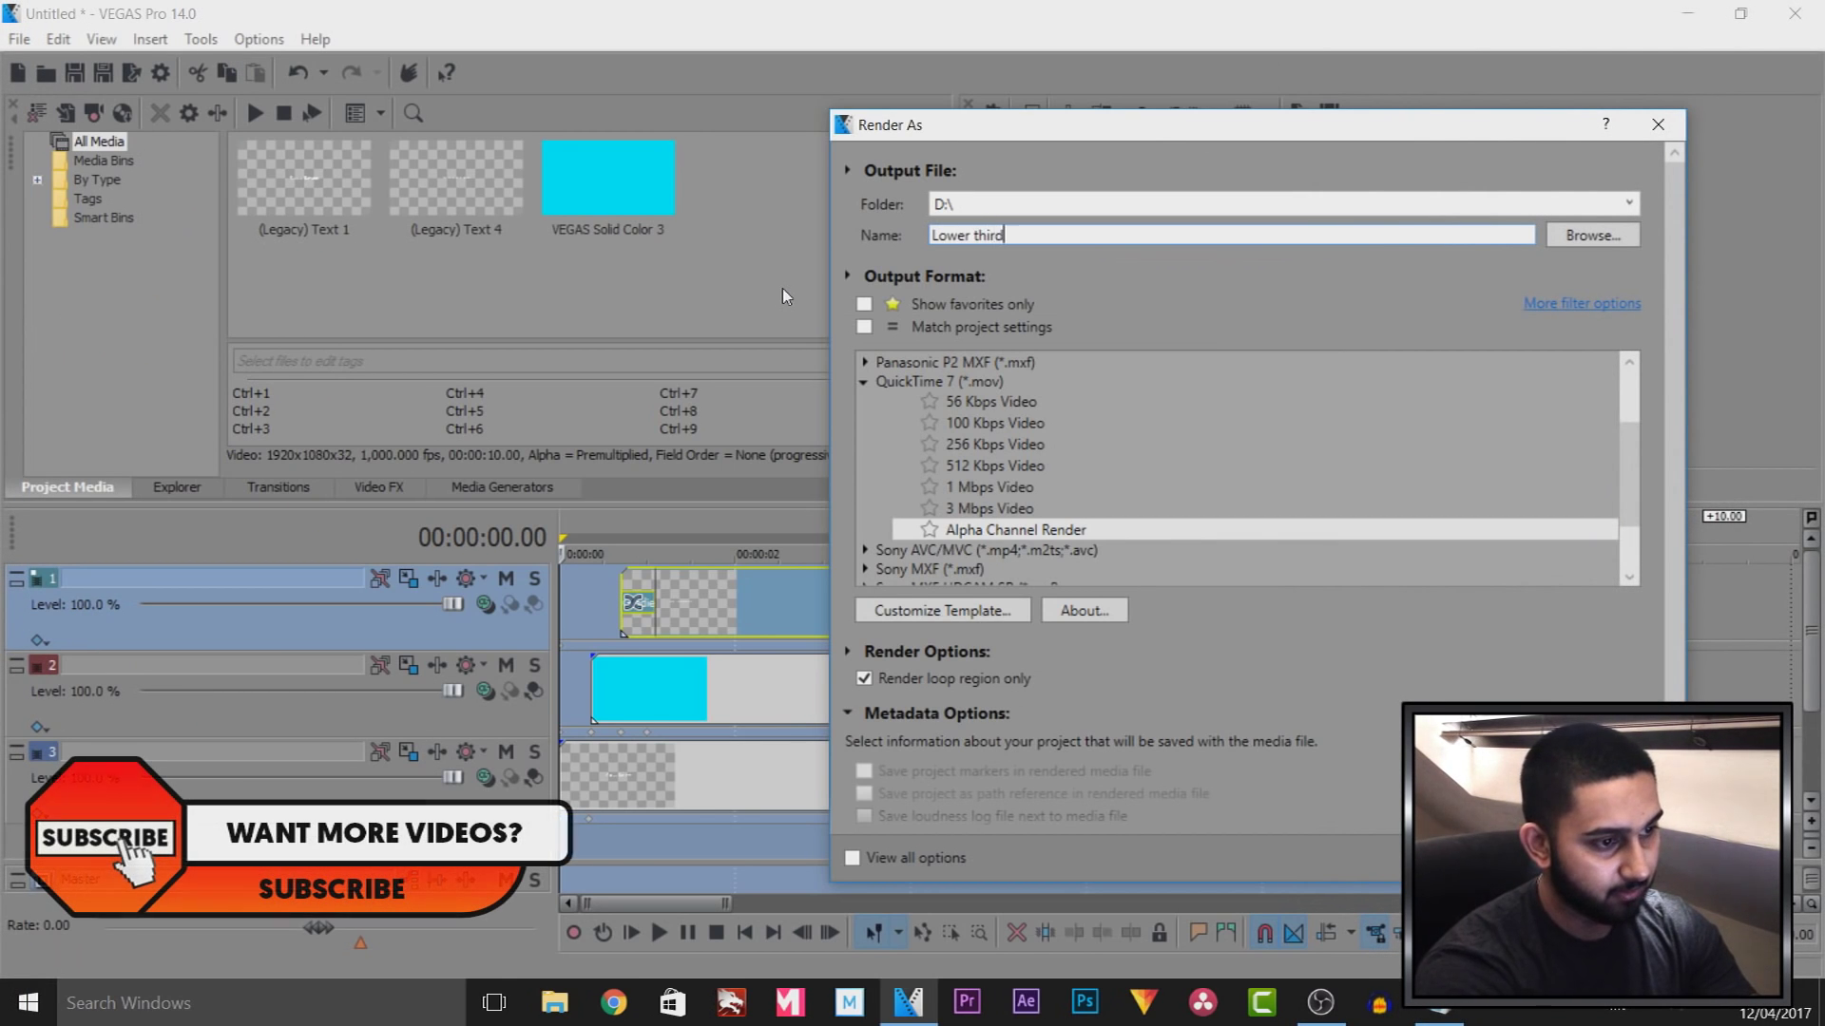
pyautogui.press('Return')
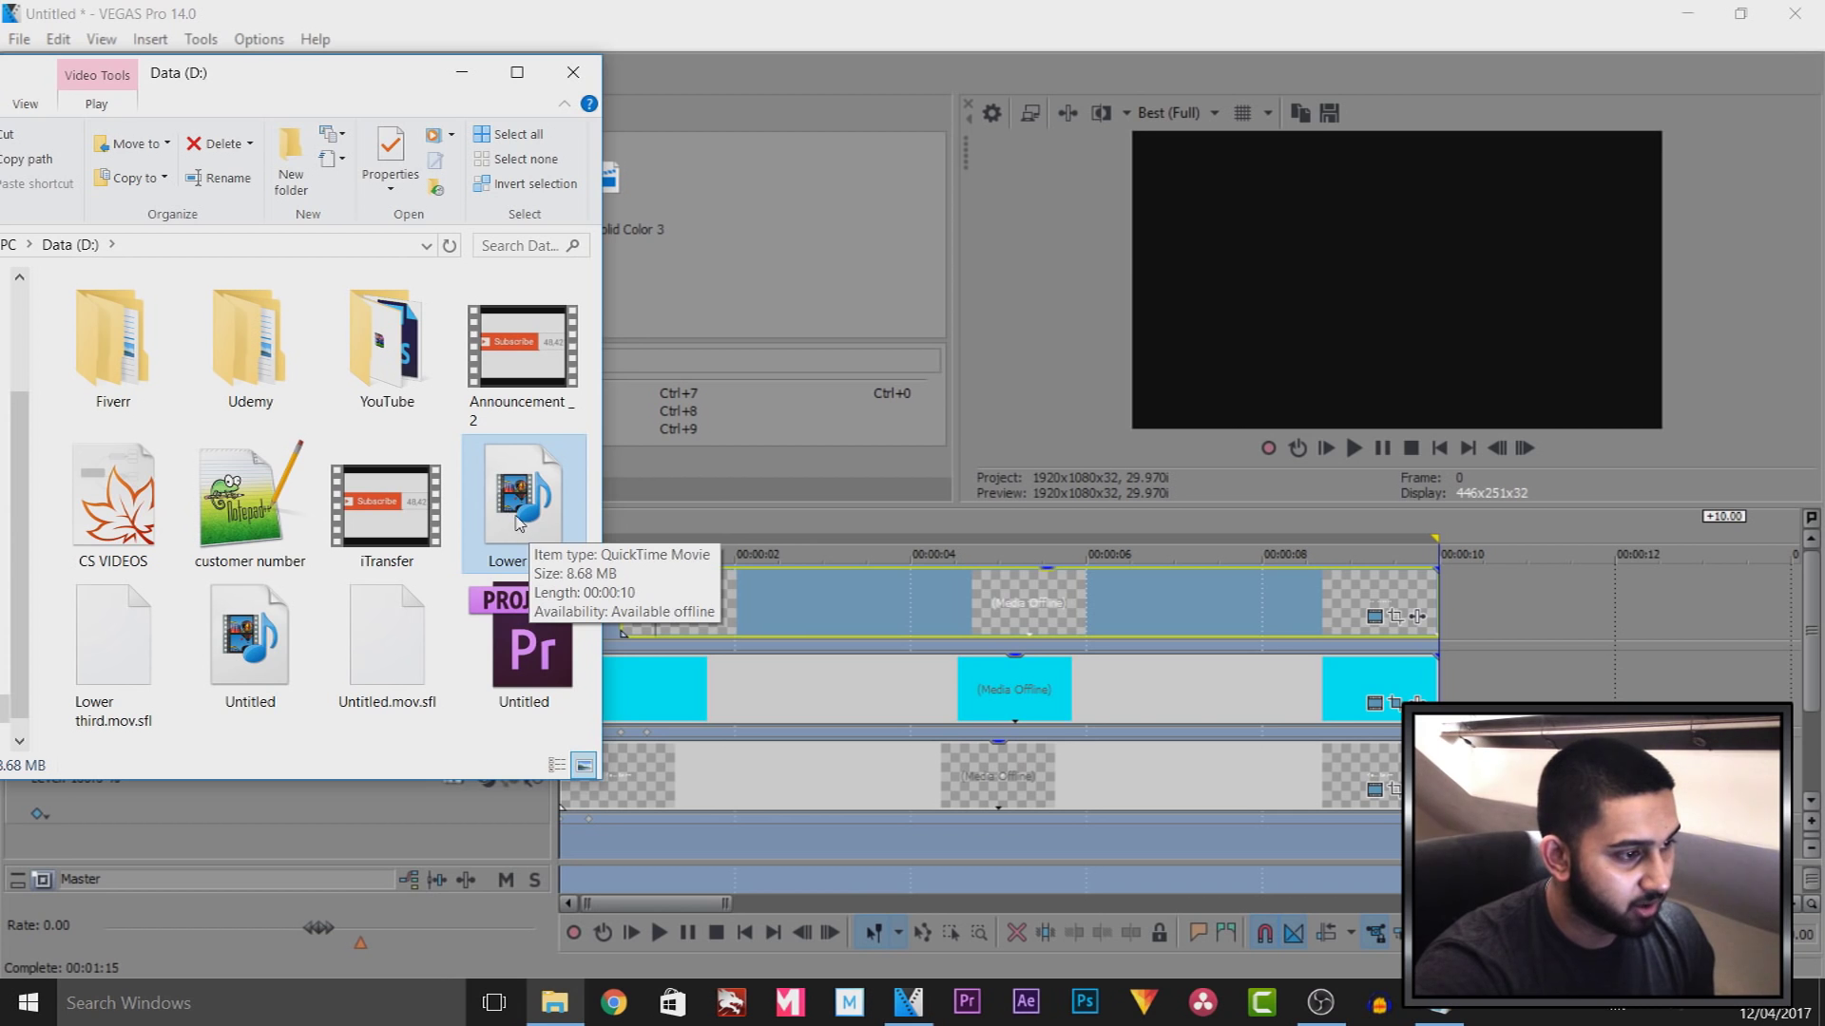
# Import Lower third.mov into Project Media and place it on a new top track
pyautogui.moveTo(514, 524); pyautogui.dragTo(785, 242)
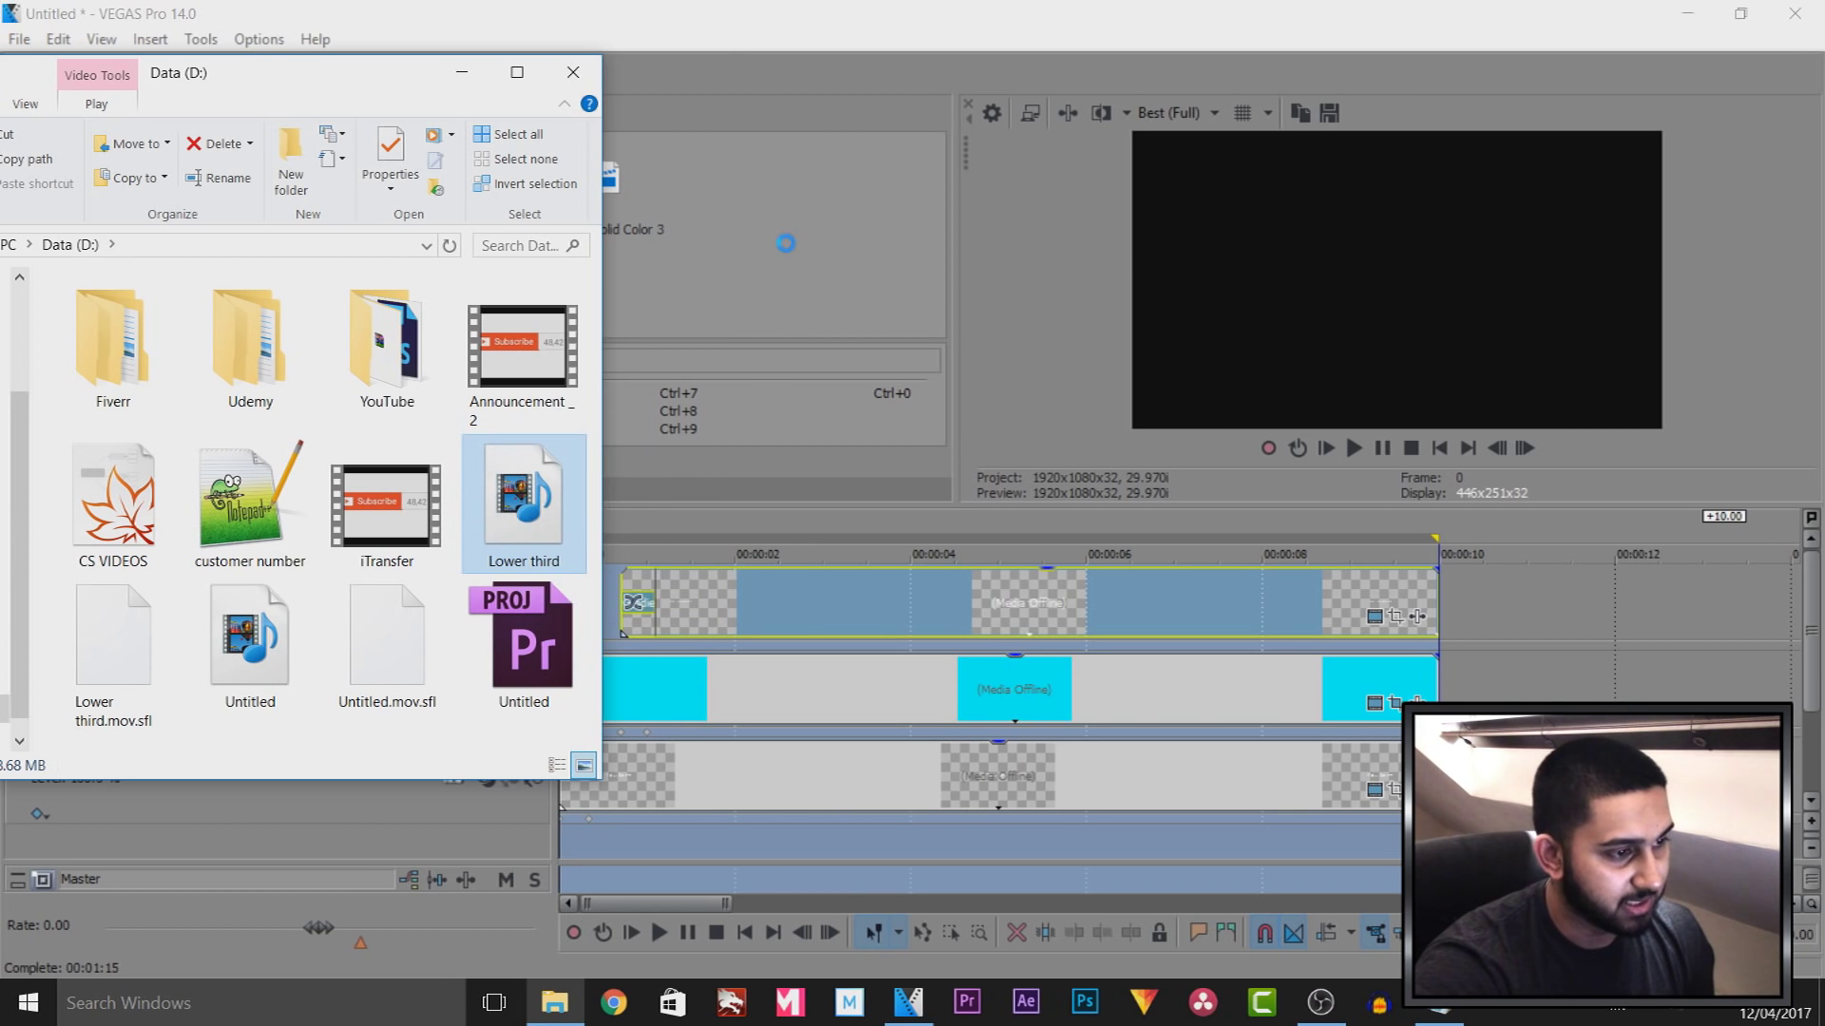
pyautogui.click(641, 219)
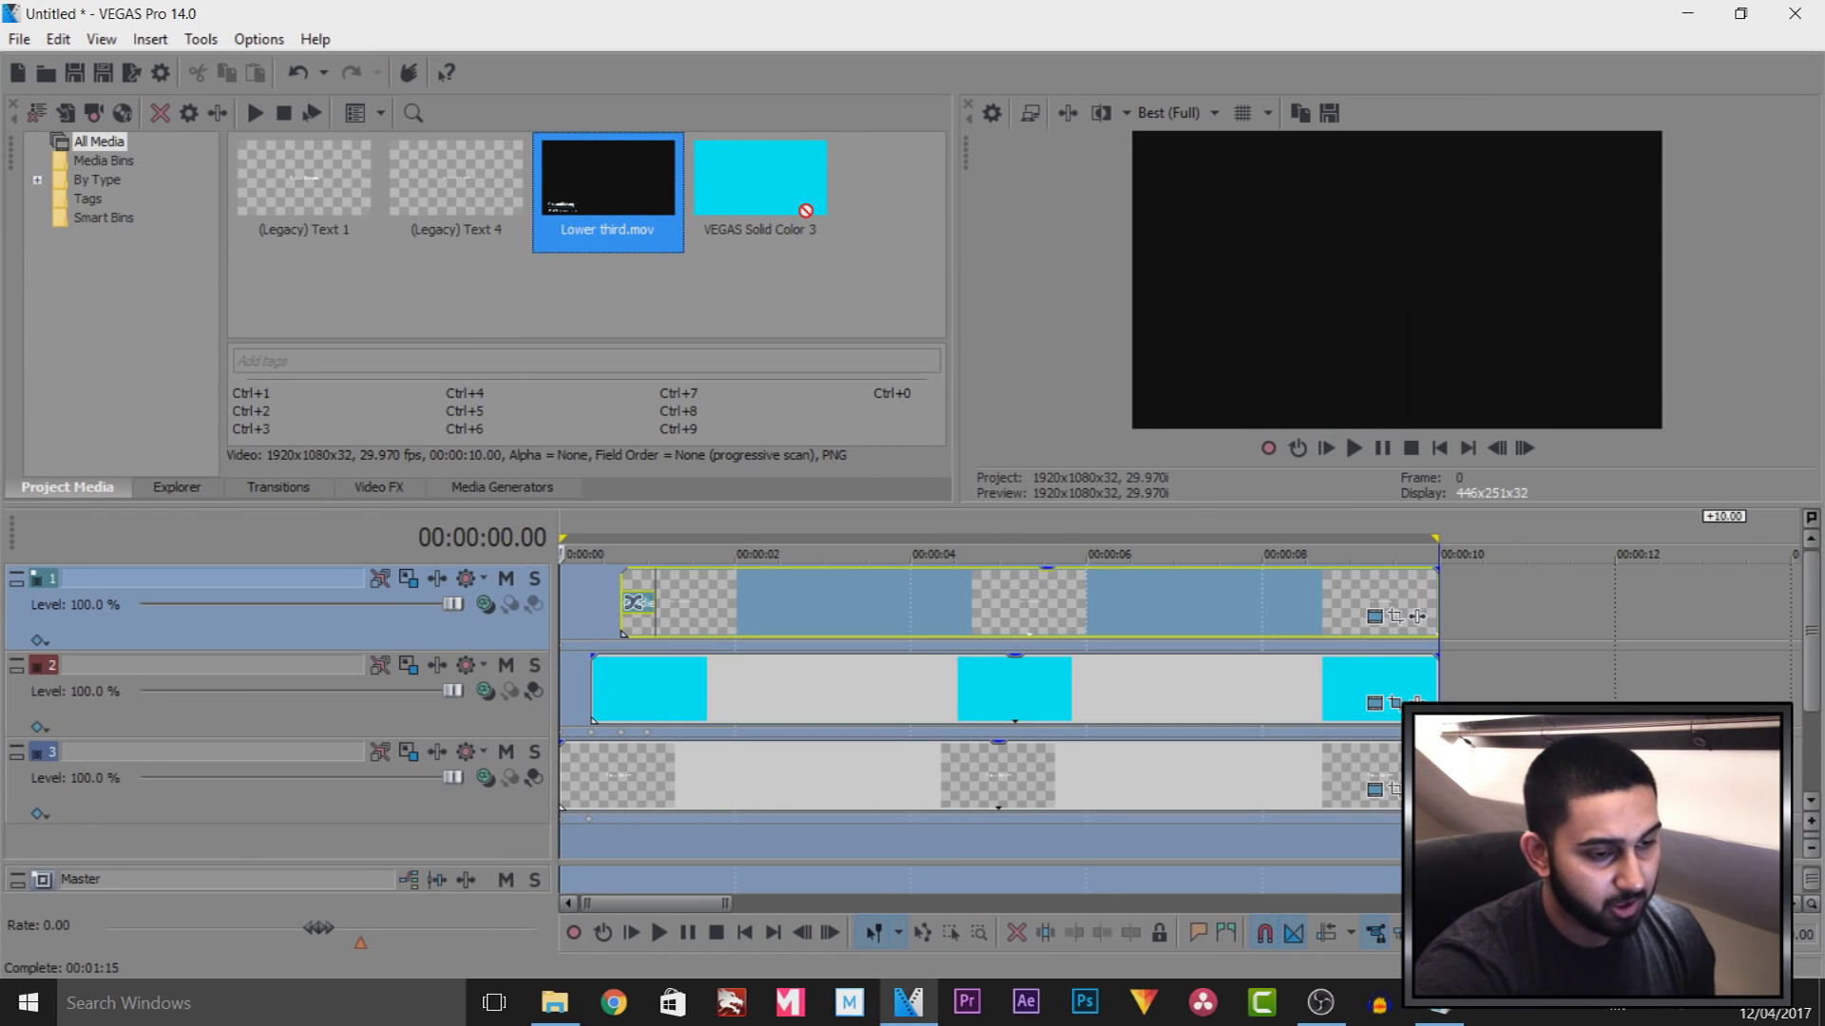
pyautogui.moveTo(1551, 550); pyautogui.dragTo(1518, 594)
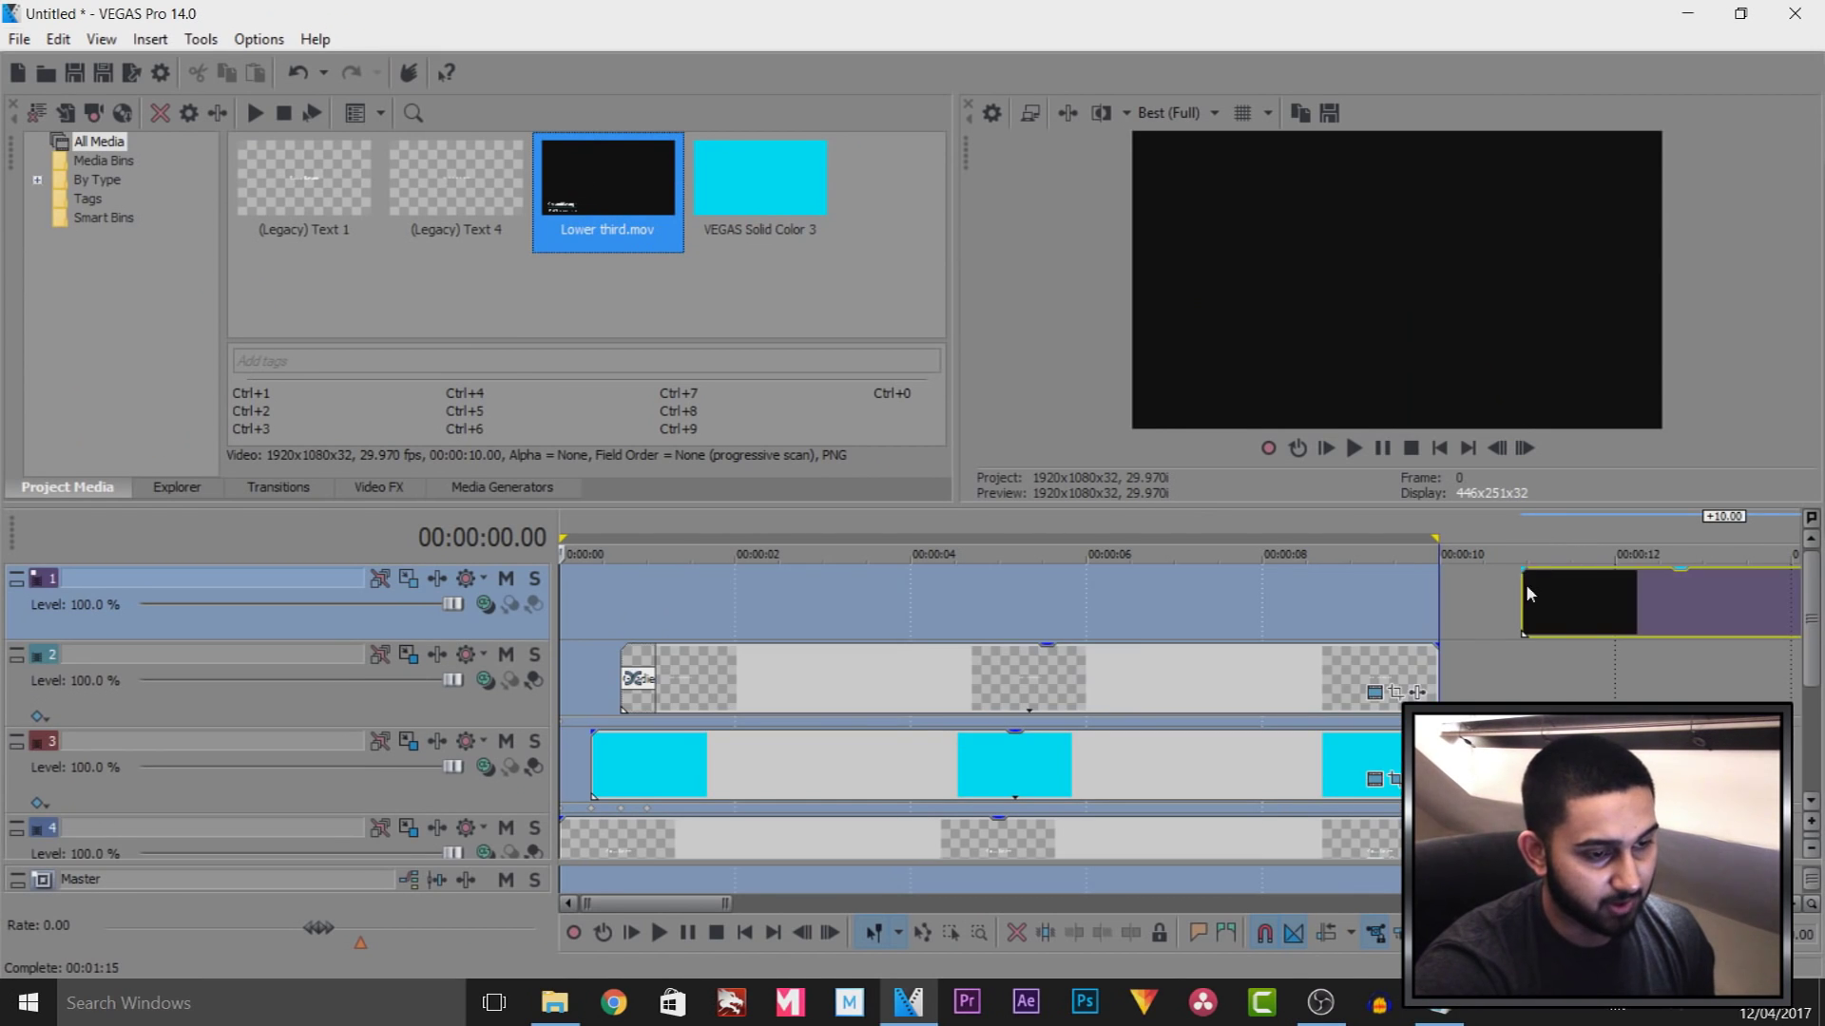
# Preview the lower third, then add park clip 733A7718.MOV on a track beneath it
pyautogui.scroll(-2, 1517, 597)
pyautogui.click(1040, 665)
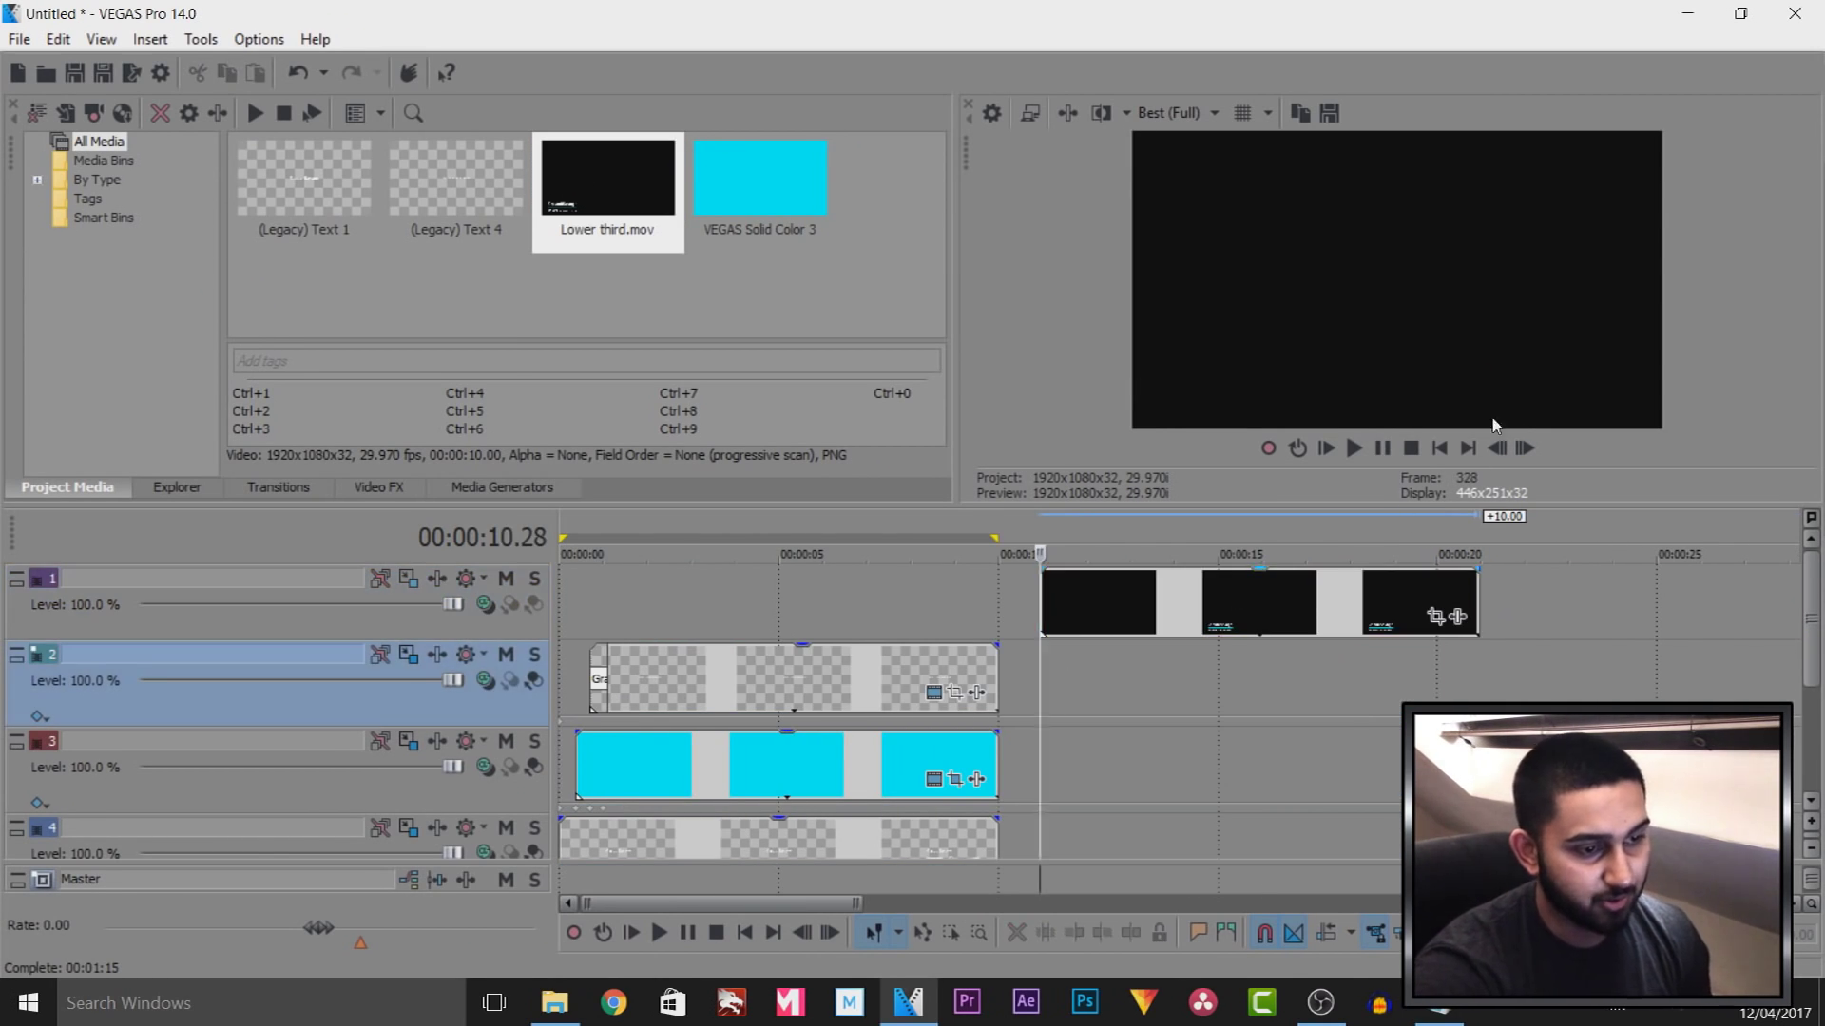
pyautogui.click(1383, 448)
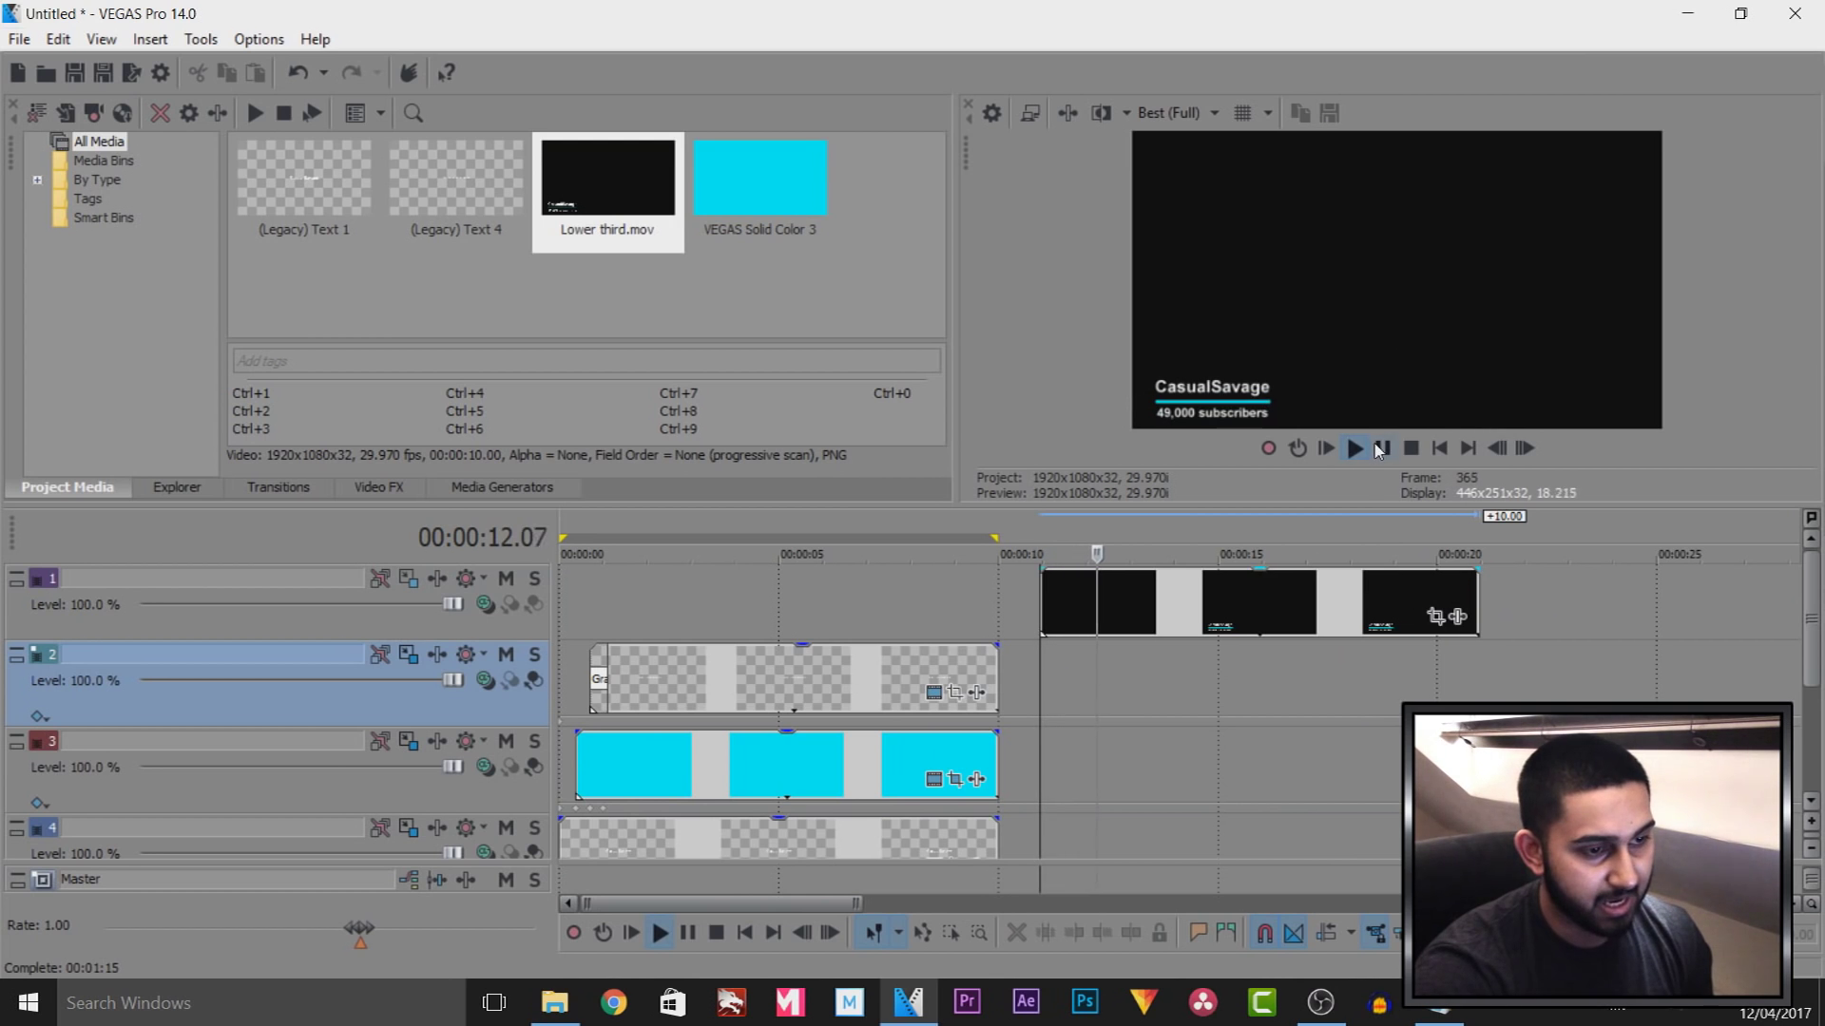
pyautogui.press('Return')
pyautogui.moveTo(1205, 624); pyautogui.dragTo(1180, 756)
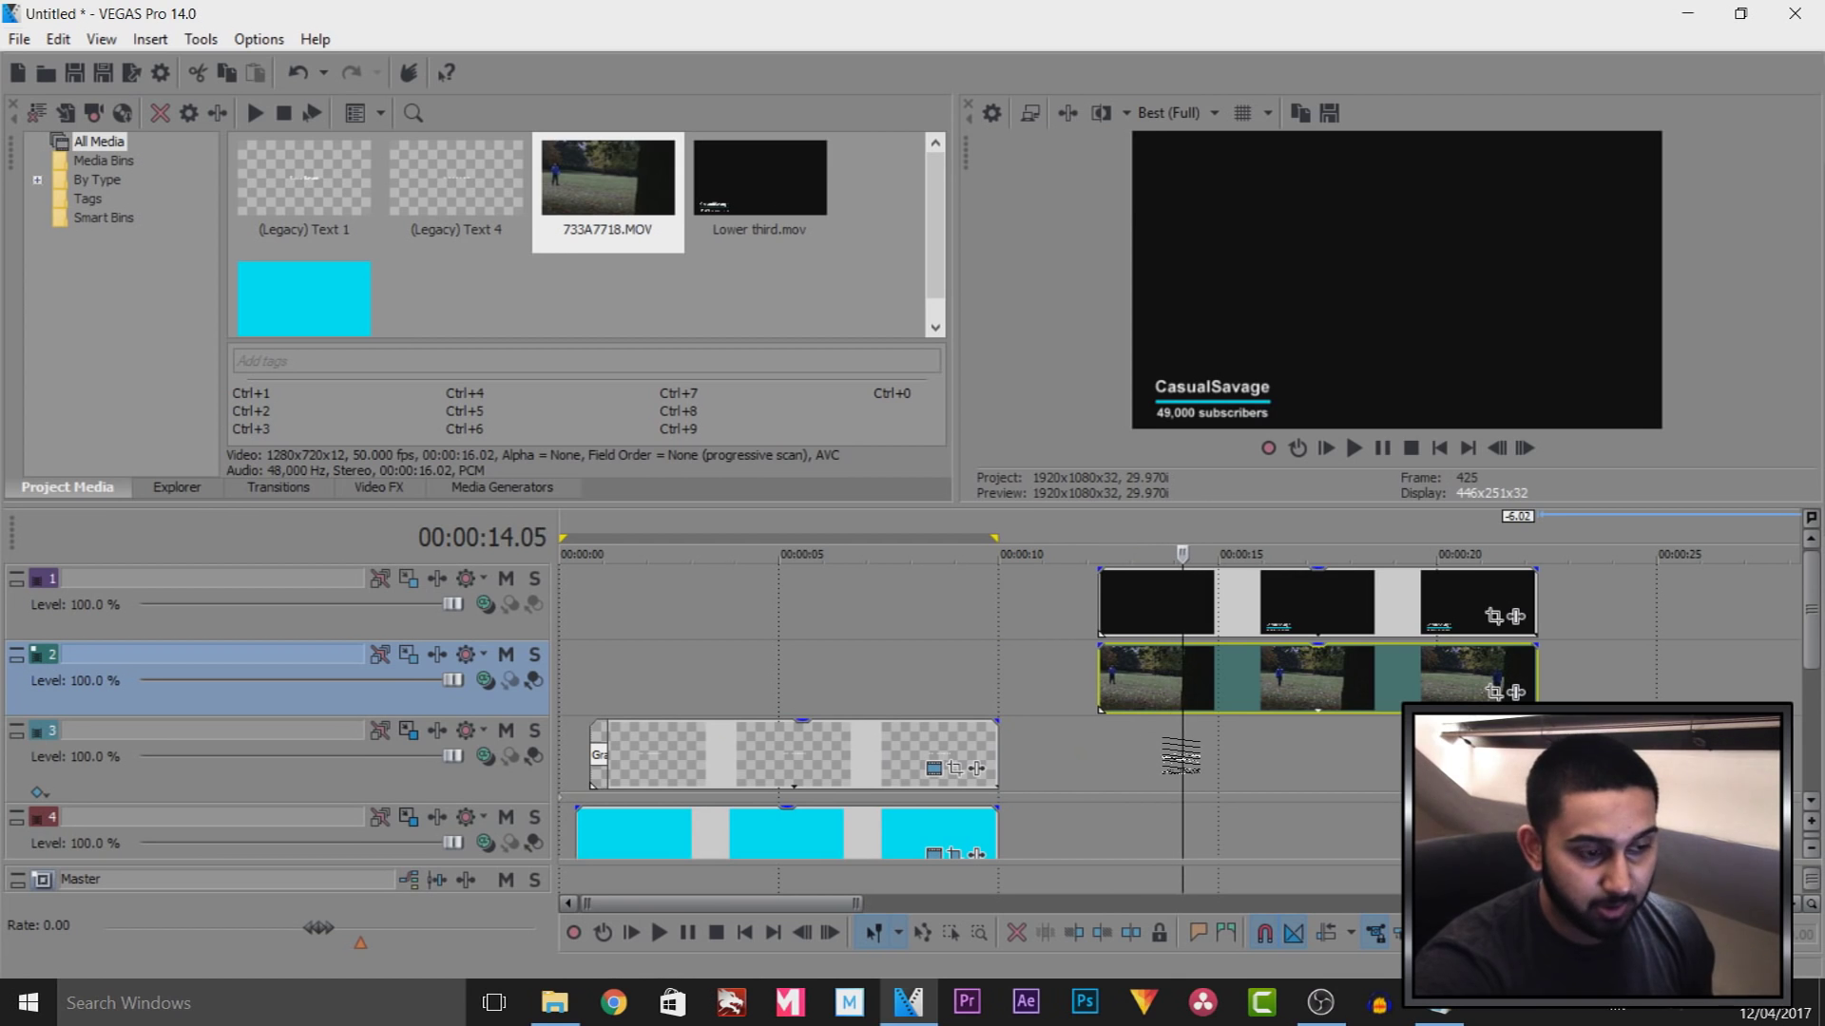
pyautogui.click(1175, 610)
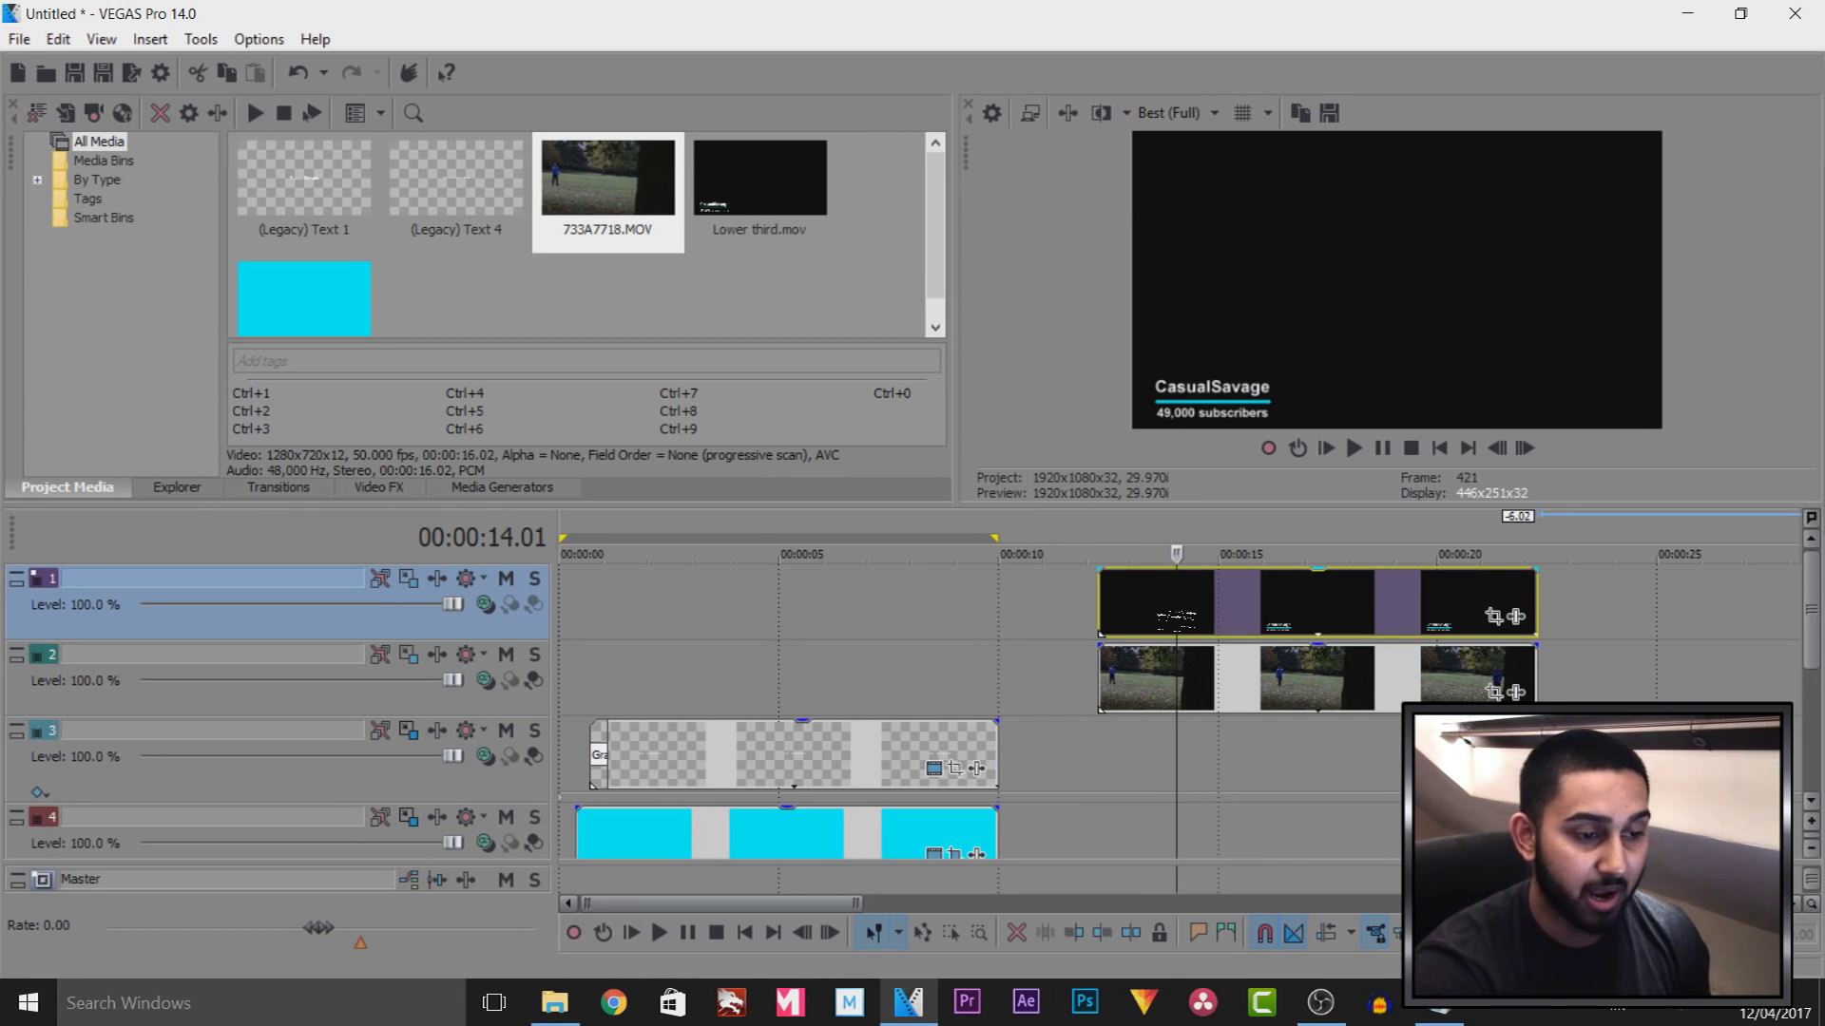
# In the lower-third event's media properties, set Alpha channel to Straight (unmatted)
pyautogui.rightClick(1176, 610)
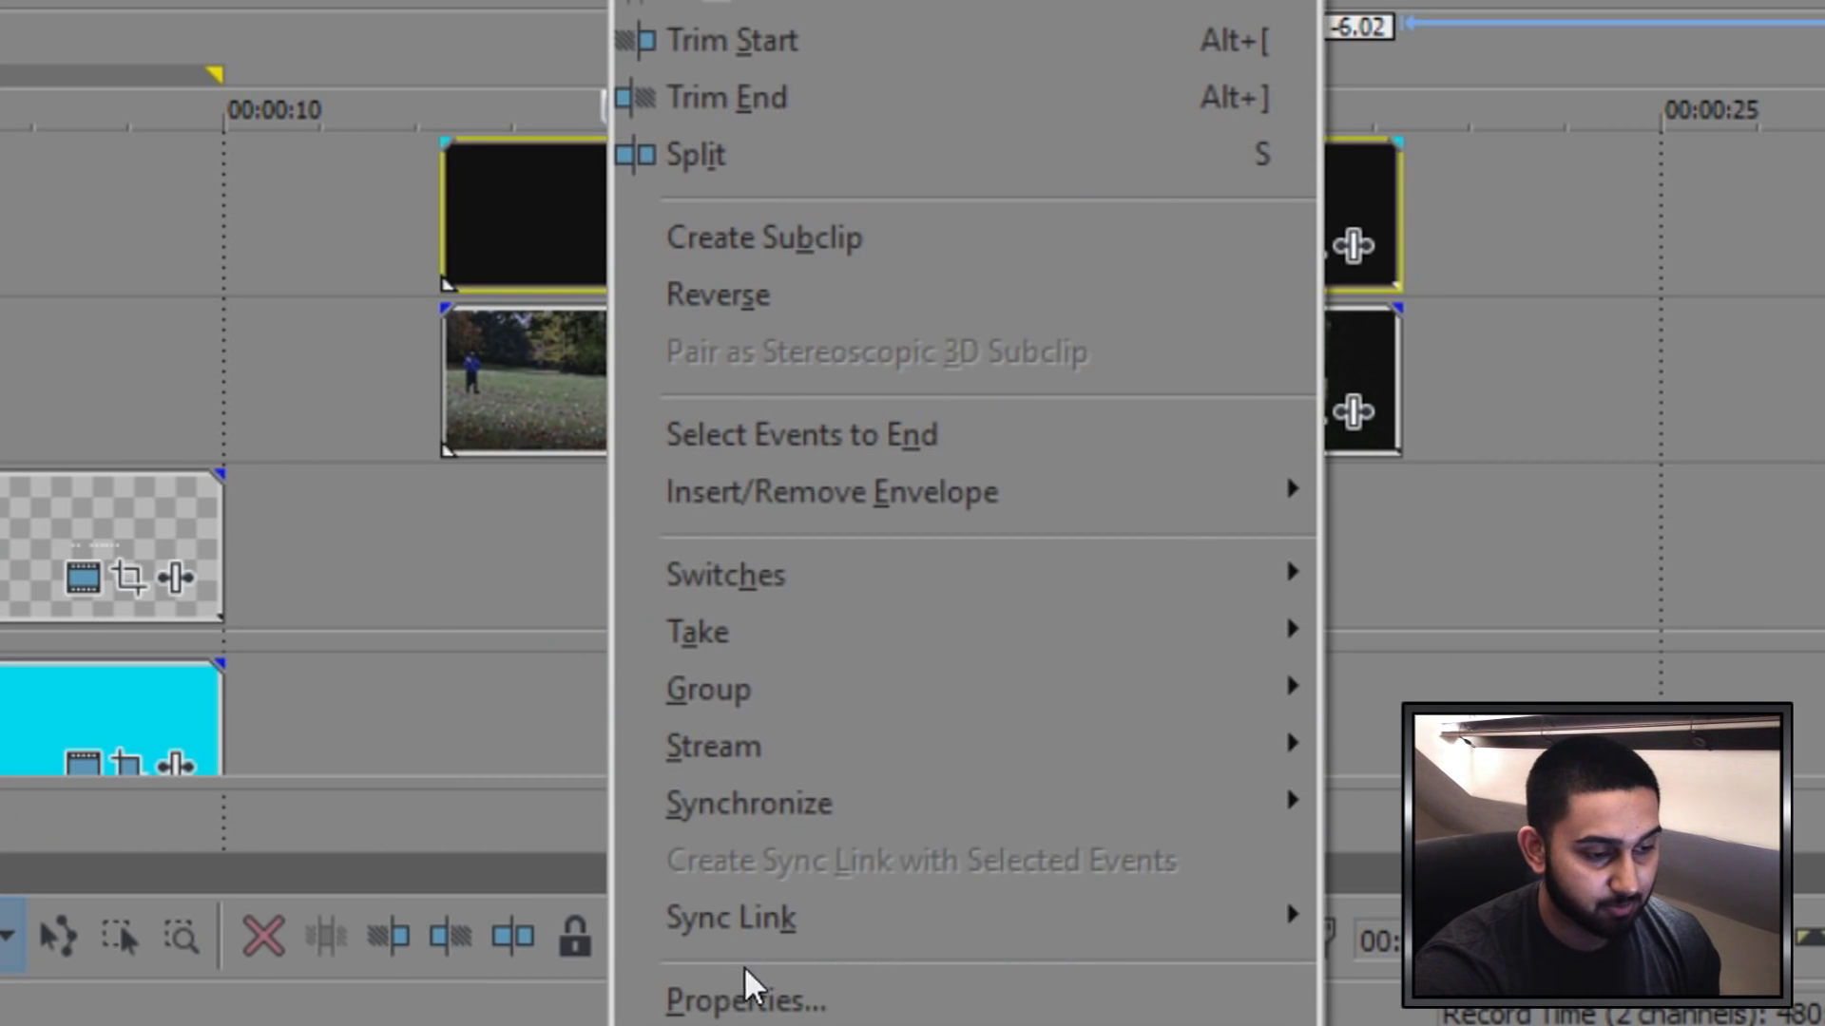
pyautogui.click(746, 993)
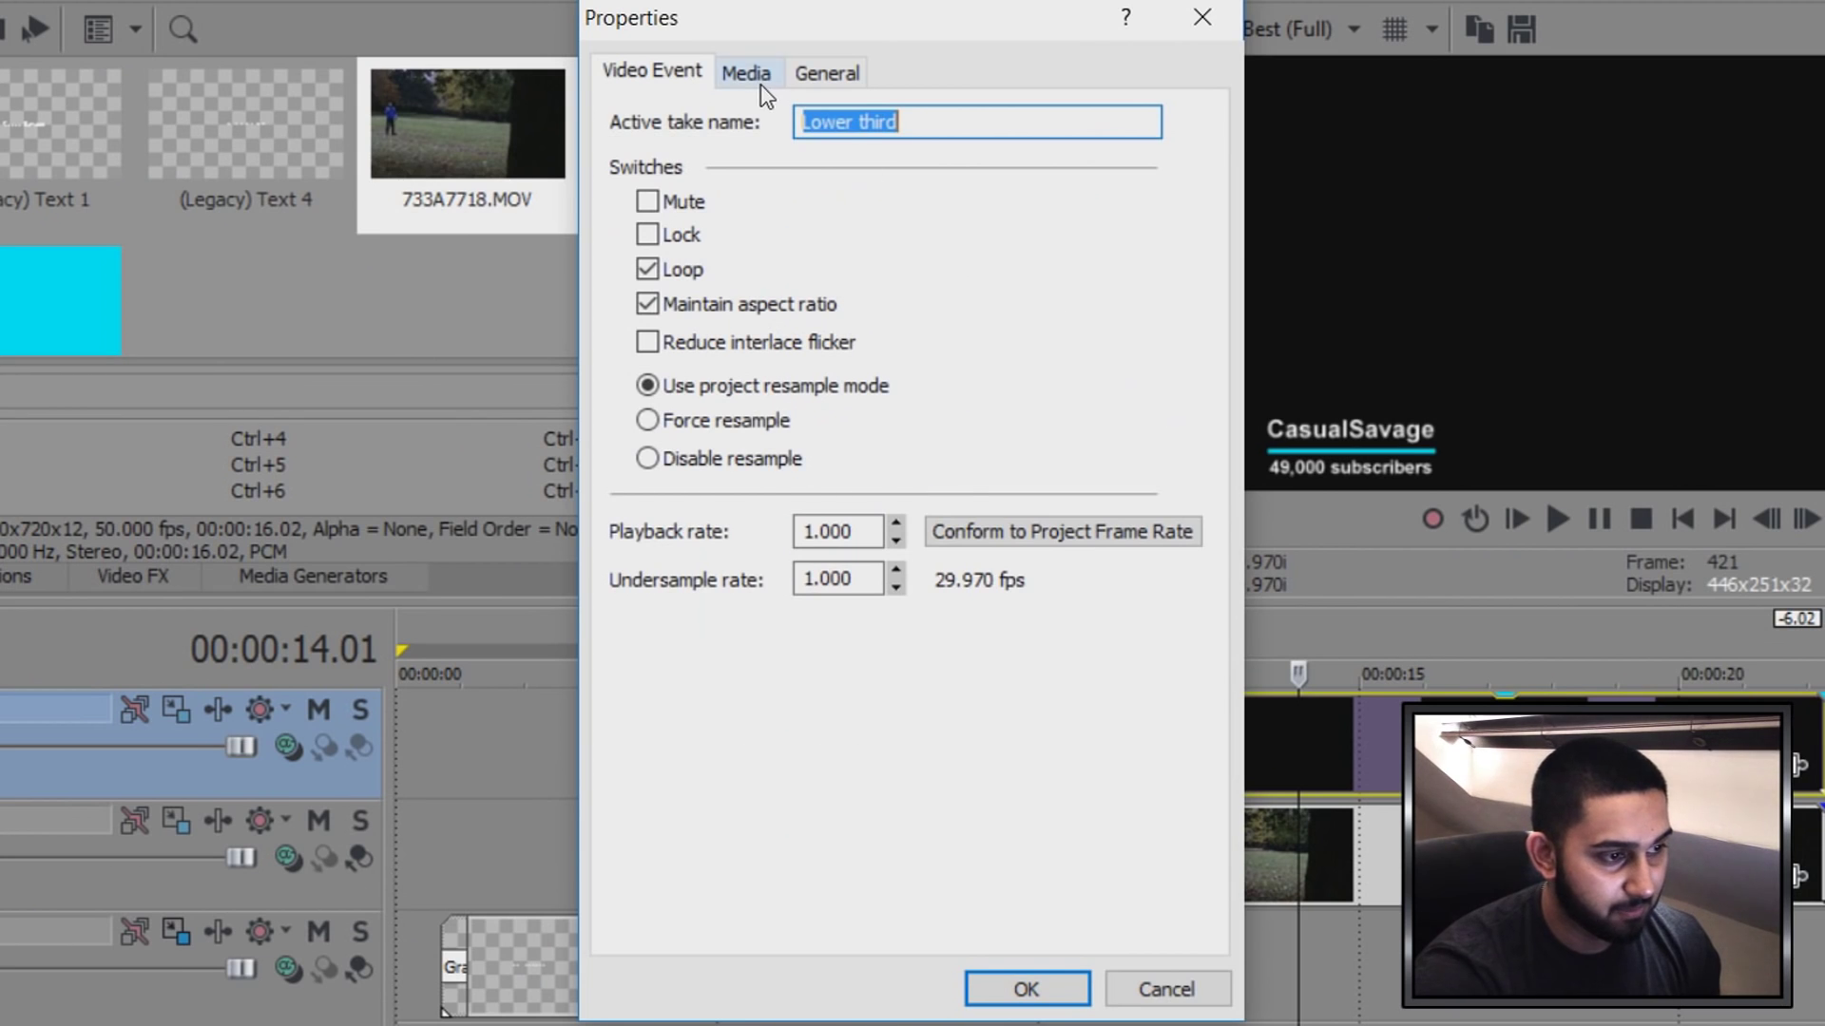
pyautogui.click(747, 74)
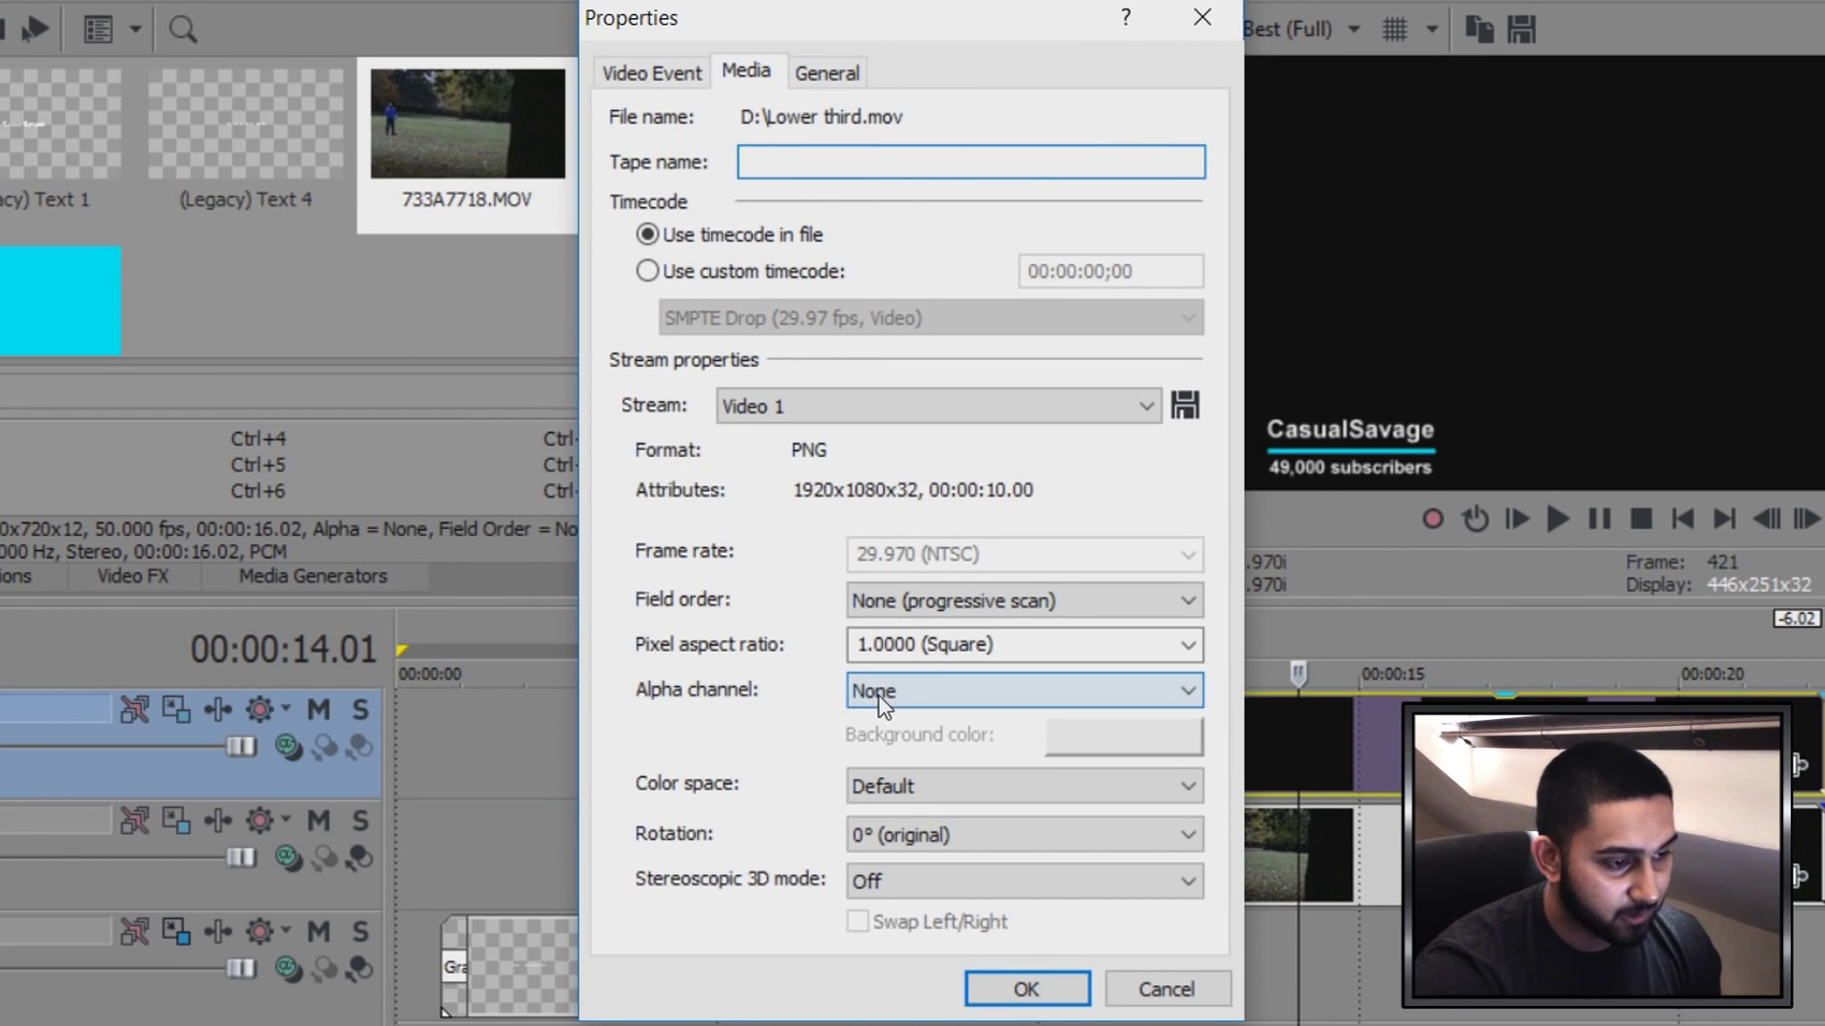
pyautogui.click(981, 697)
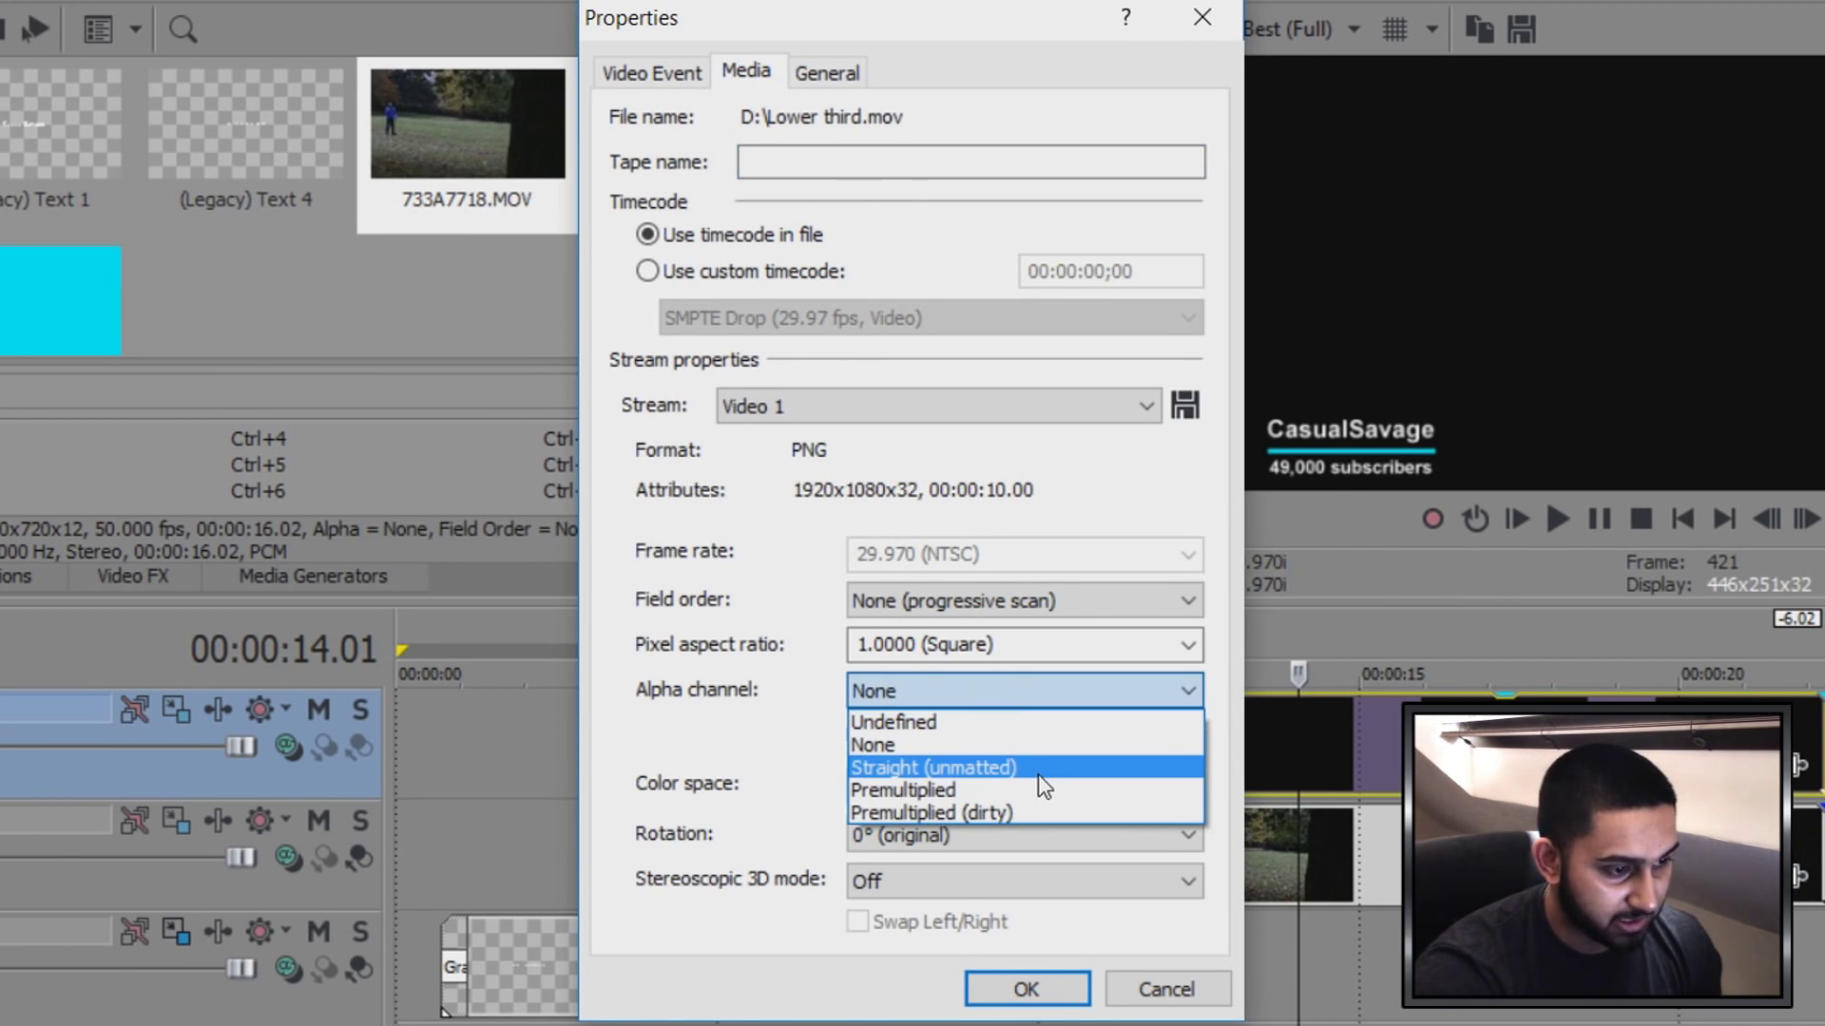
pyautogui.click(1083, 768)
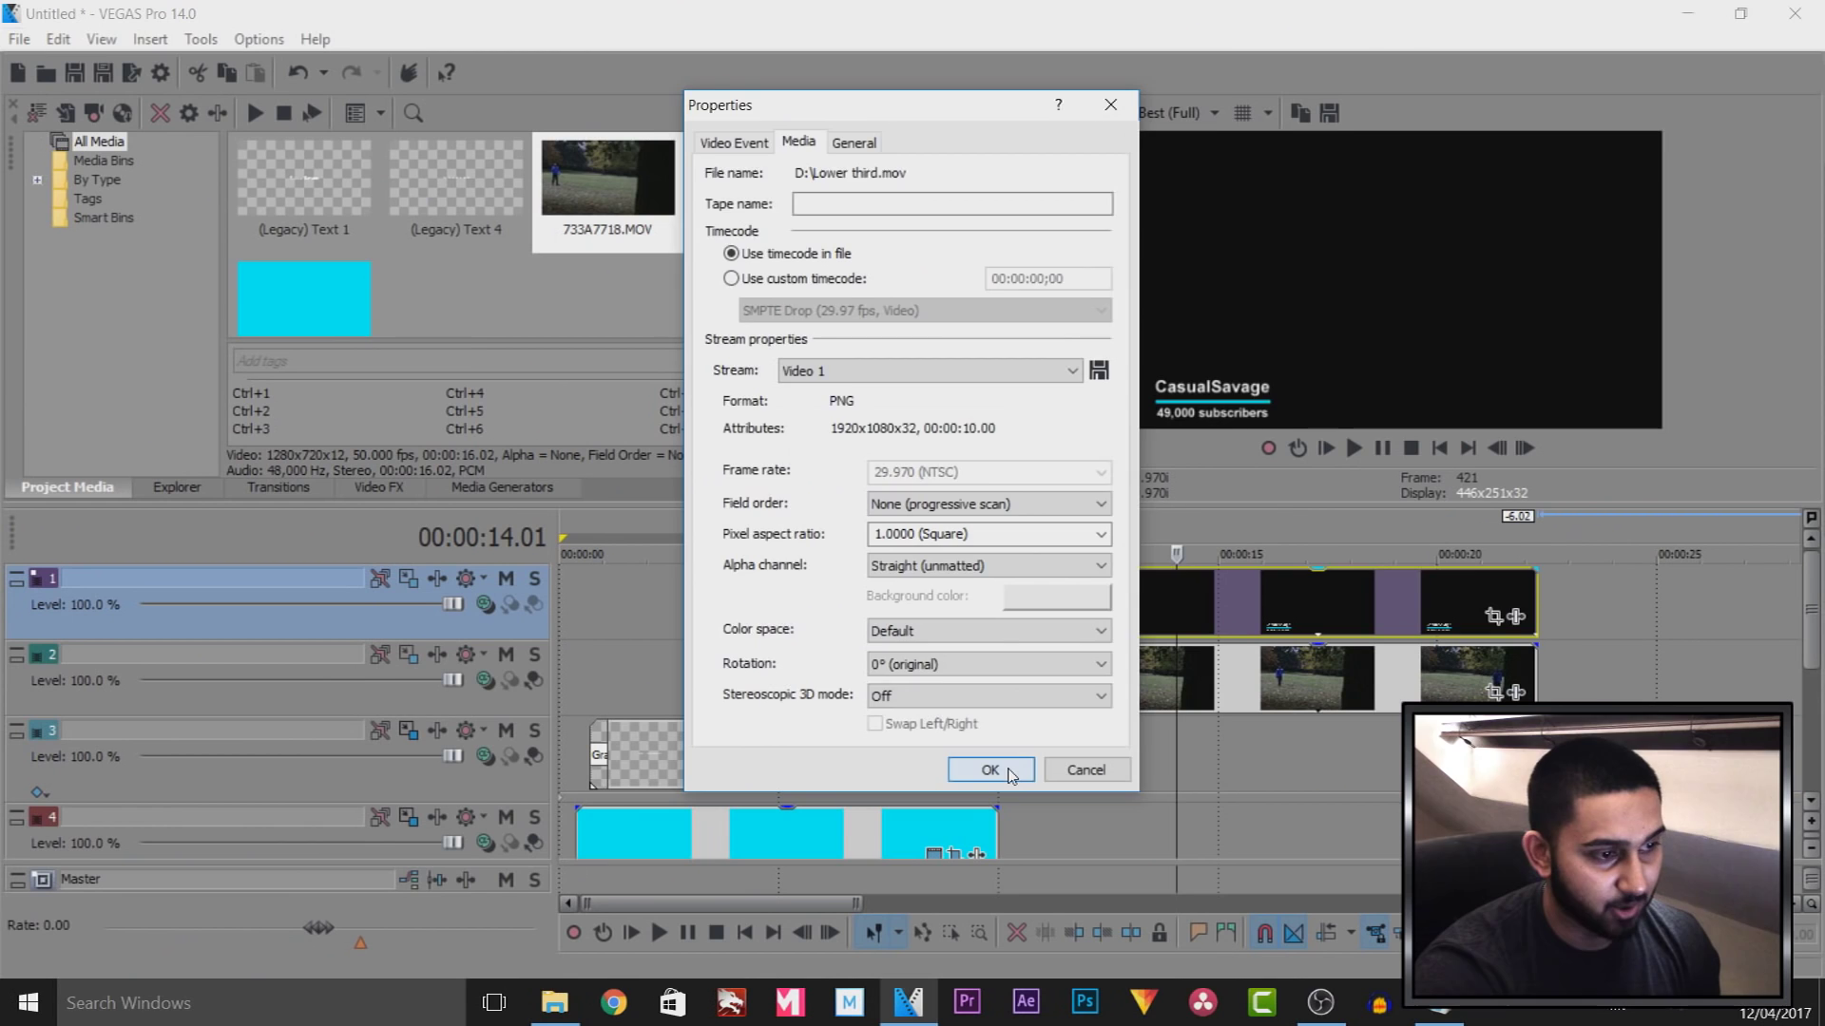
pyautogui.click(1009, 772)
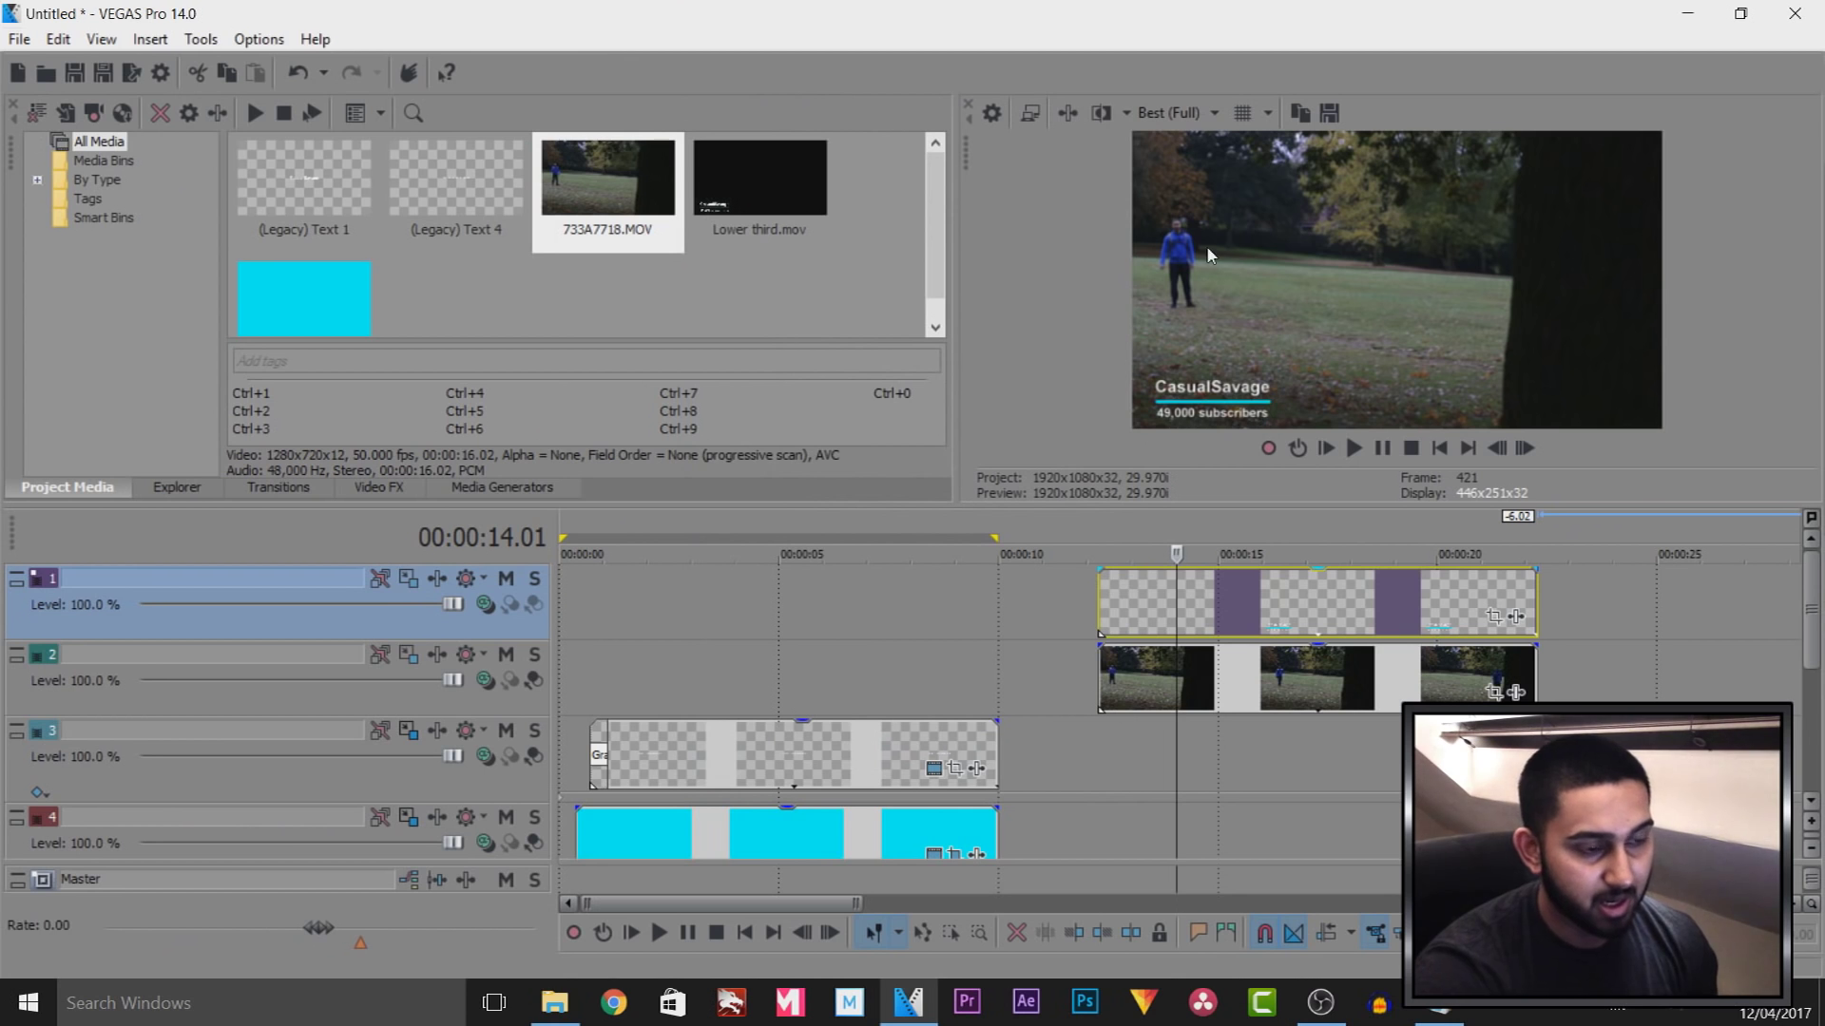
pyautogui.click(1097, 638)
pyautogui.click(1354, 448)
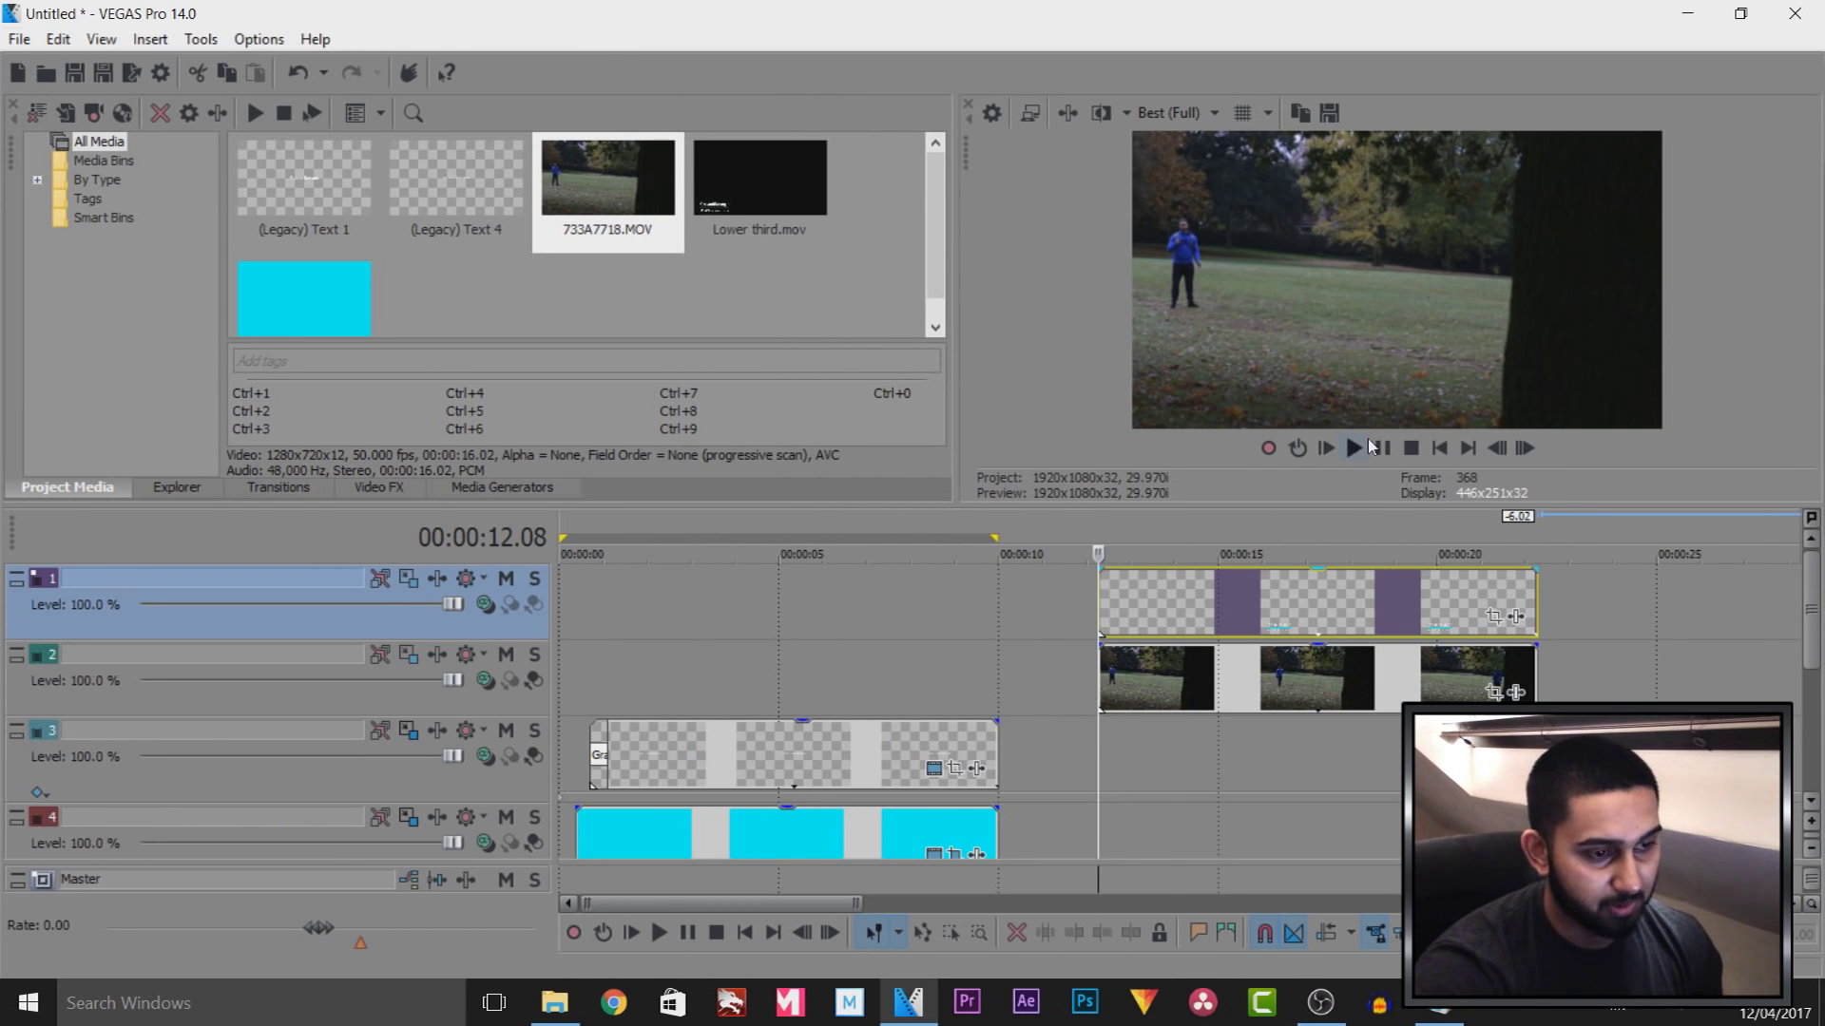